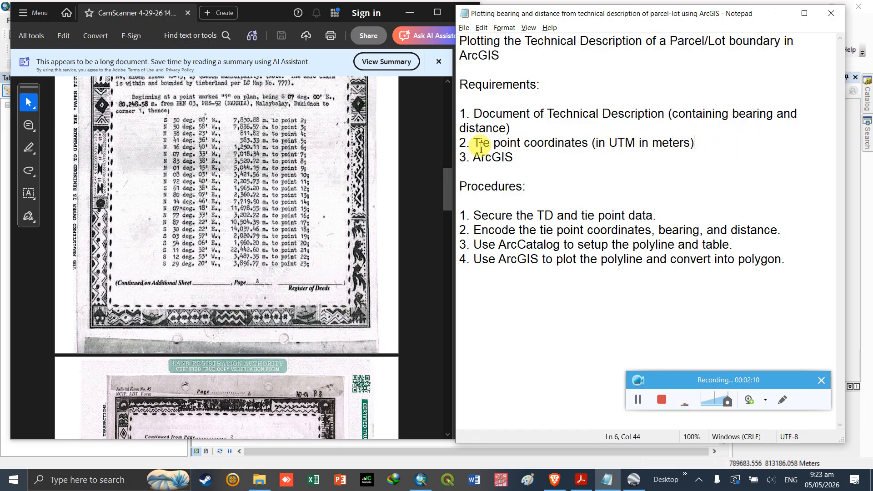
Step: Enlarge the scanned technical description and examine the line tying corner 1 to reference point BKN 03
click(555, 142)
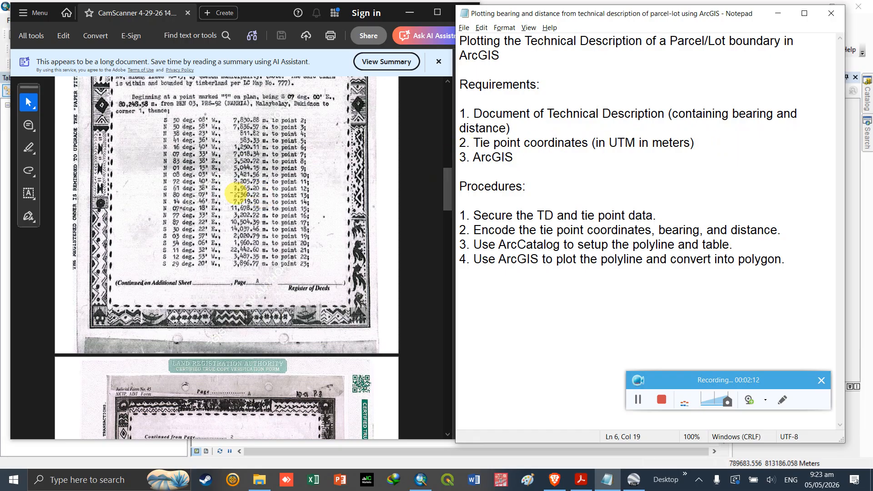
scroll(223, 200, up, 4)
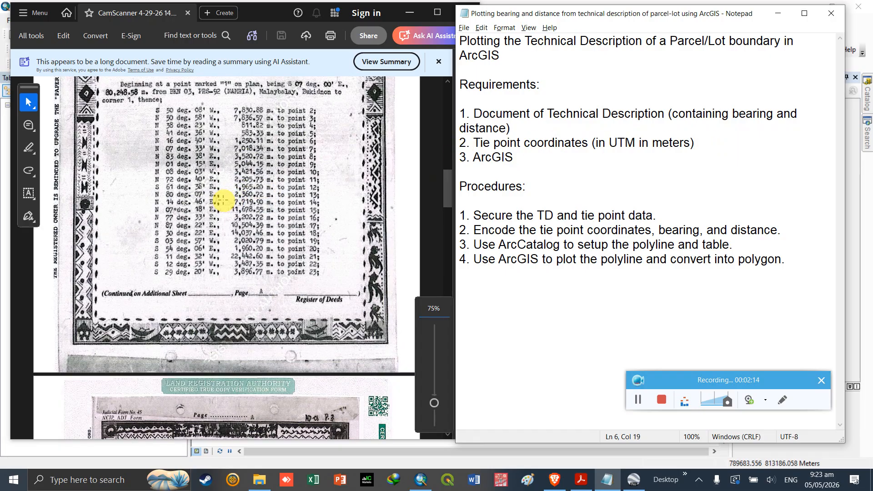
scroll(198, 164, up, 1)
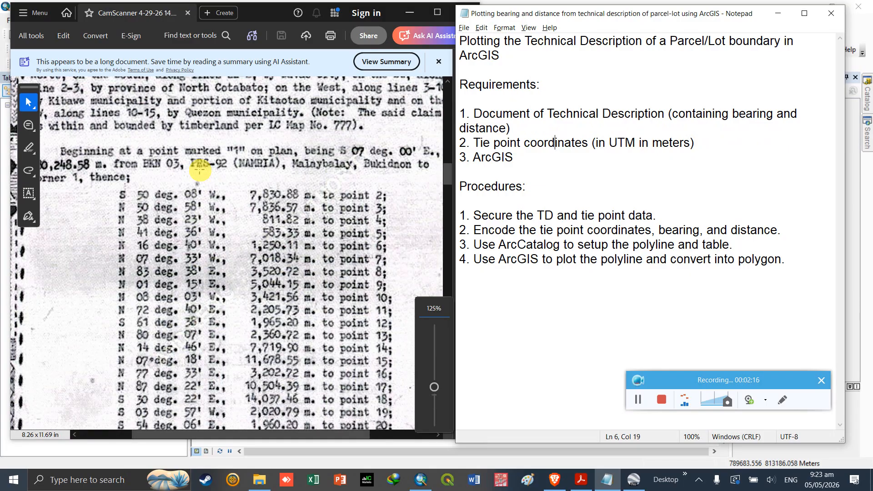
scroll(213, 187, left, 3)
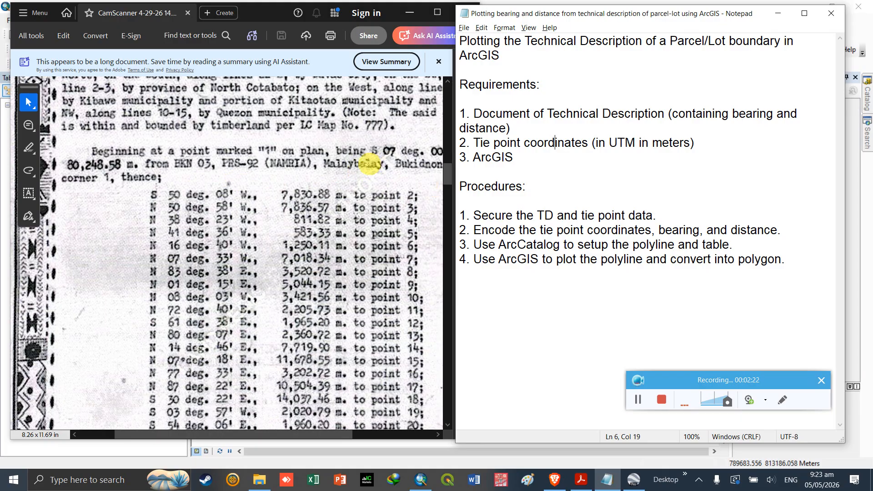
scroll(363, 164, right, 2)
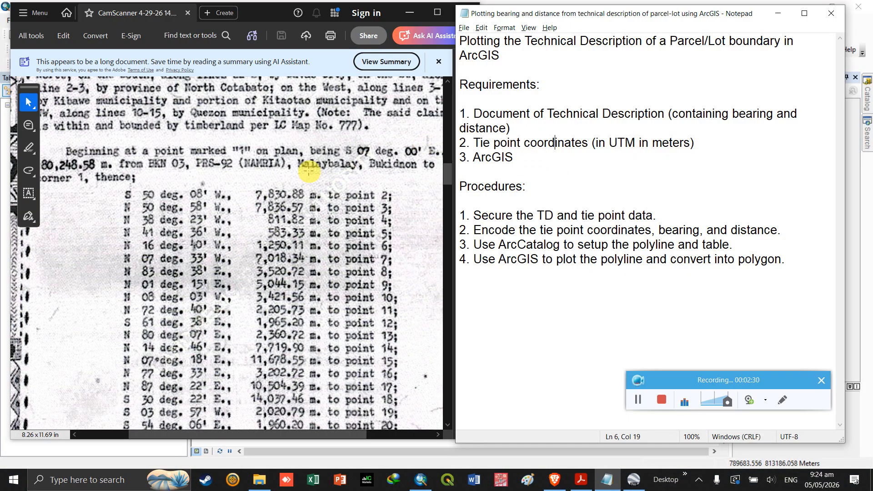
scroll(196, 162, left, 1)
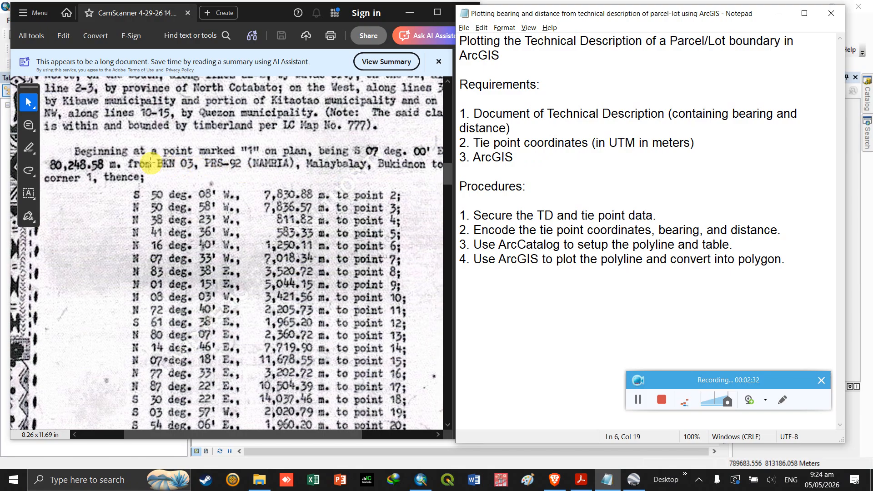
scroll(186, 166, right, 1)
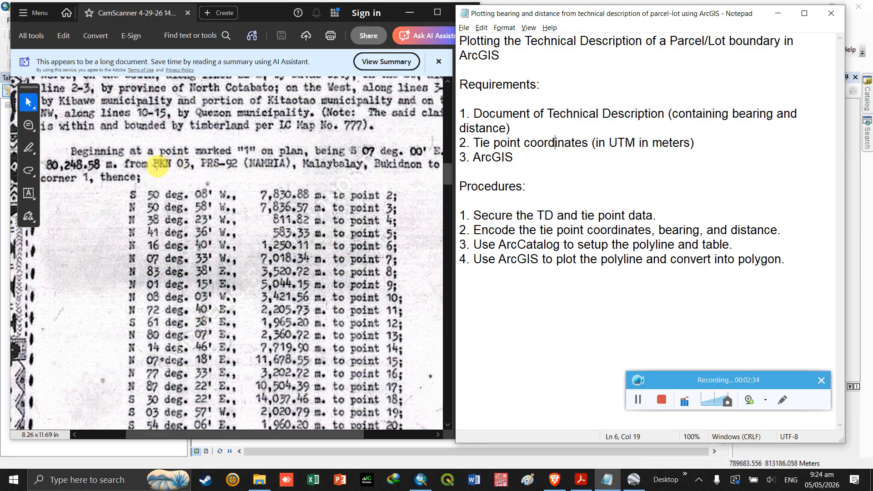
scroll(184, 163, right, 2)
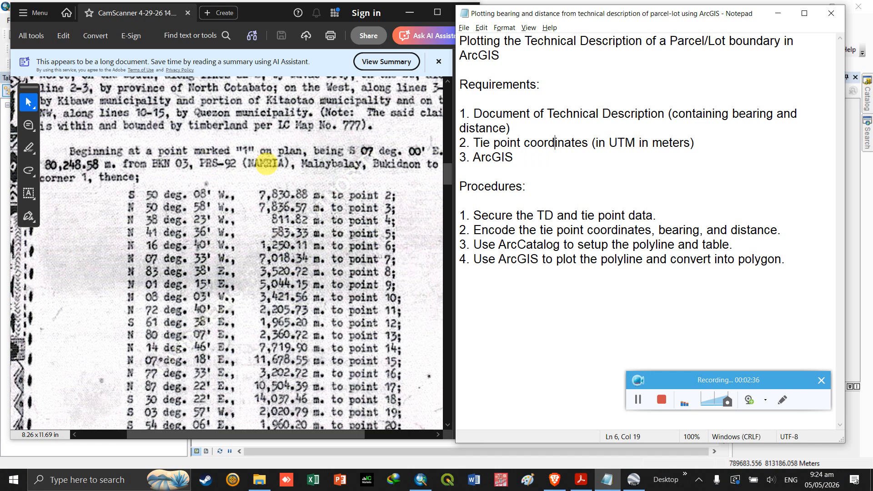
scroll(268, 172, left, 1)
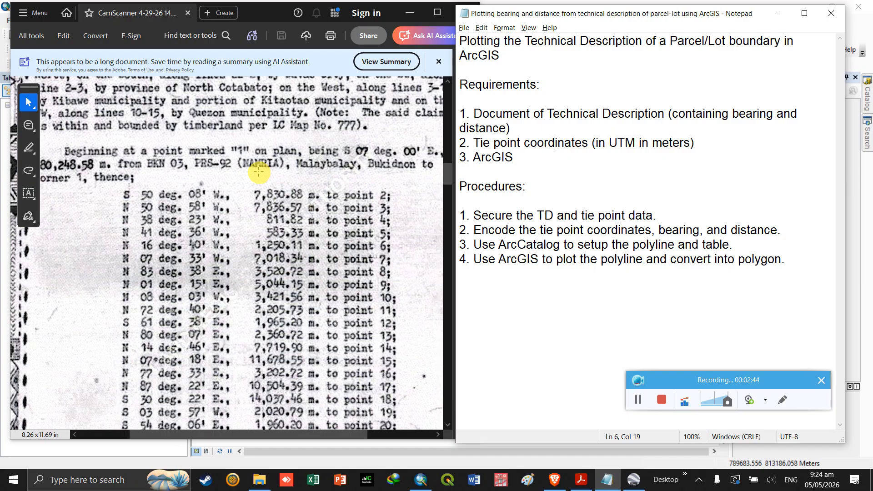
Step: Read through the bearings and distances for points 2 to 23 in the scanned technical description
scroll(258, 172, down, 2)
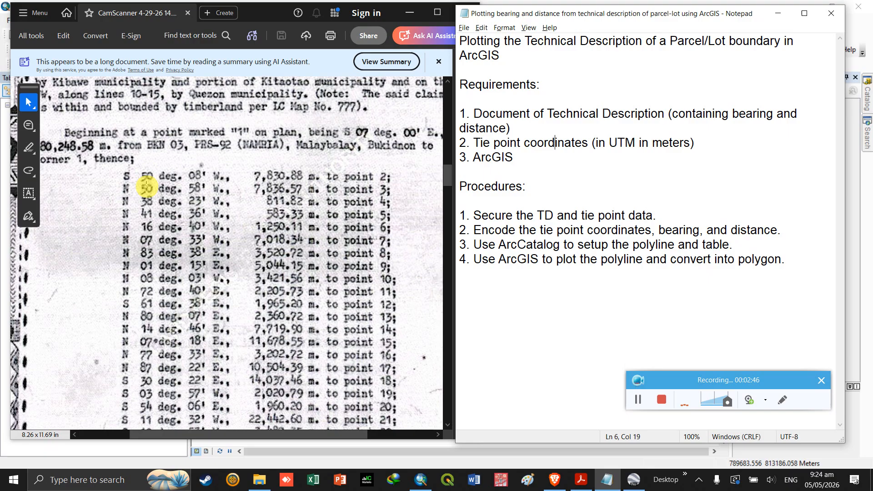
scroll(198, 189, down, 1)
scroll(170, 168, down, 1)
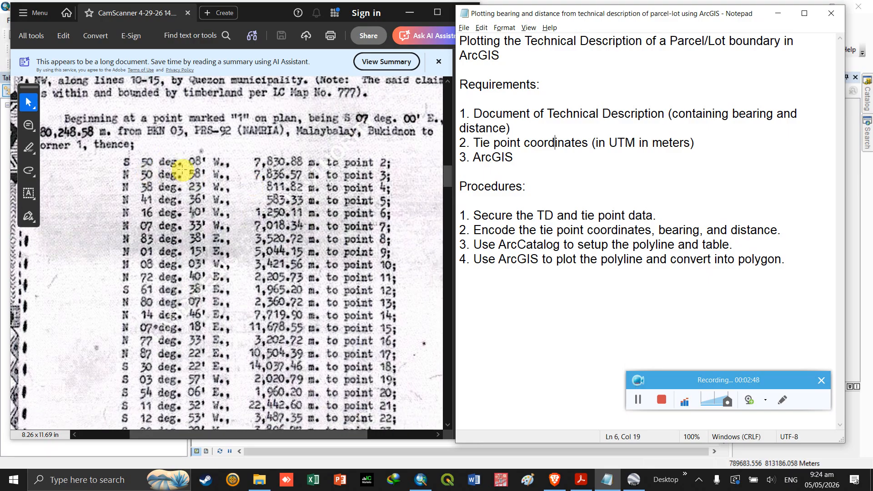
scroll(266, 175, up, 1)
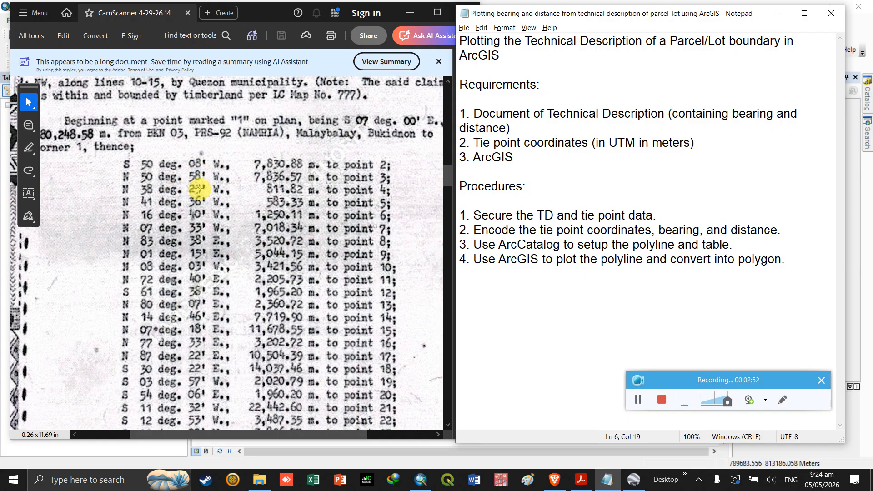
scroll(200, 218, down, 3)
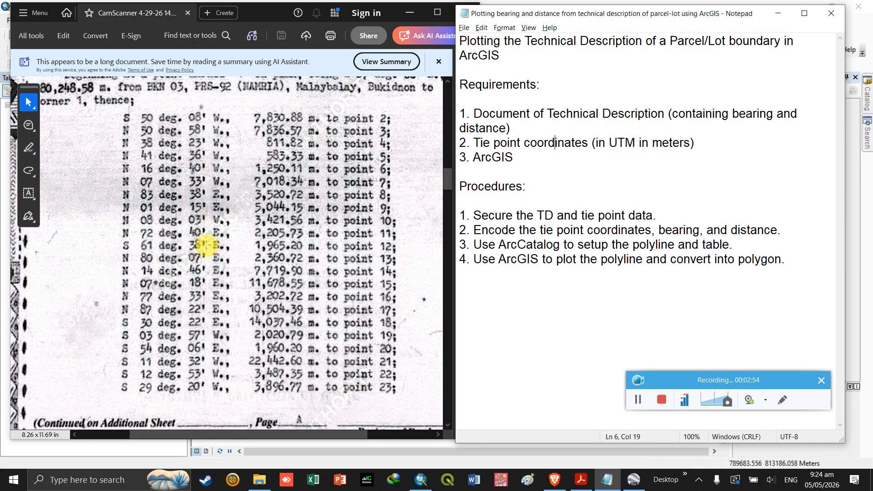
scroll(200, 241, down, 2)
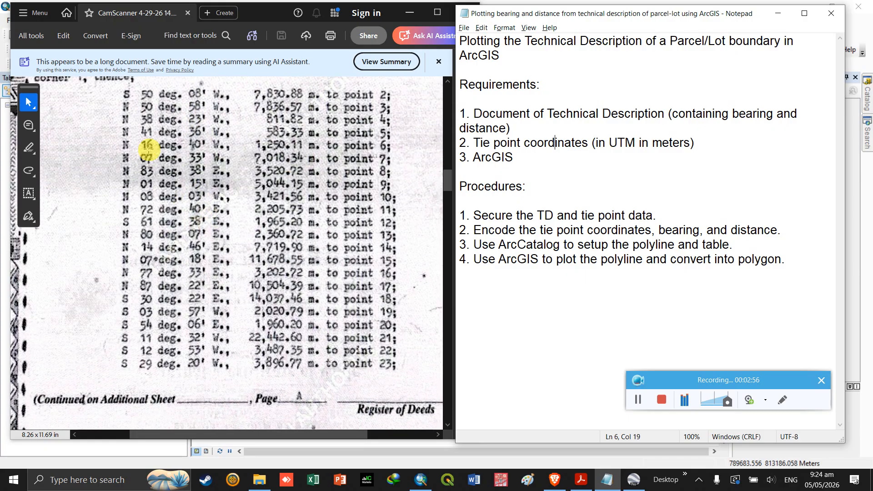
scroll(200, 319, down, 15)
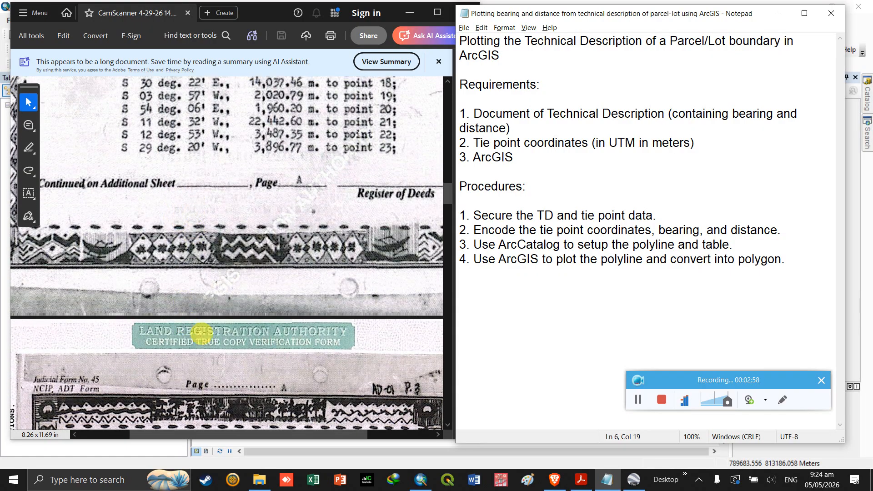
scroll(215, 378, down, 10)
scroll(303, 204, up, 20)
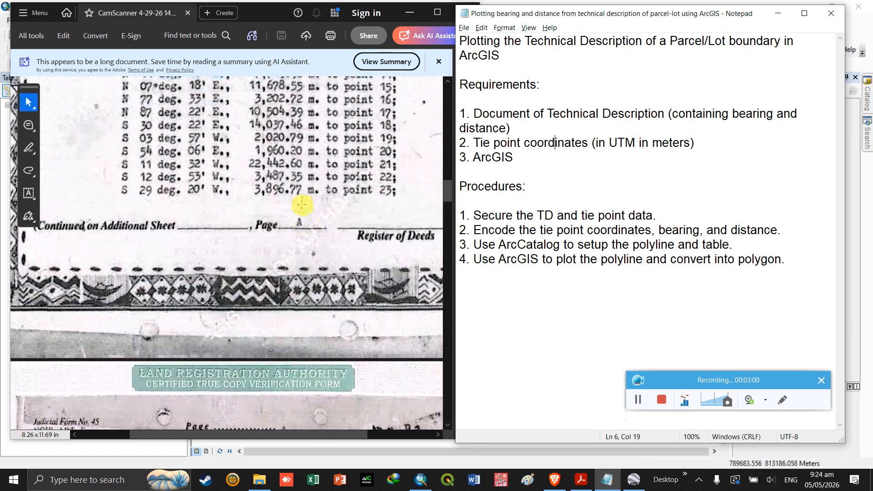
Step: Review the ArcGIS requirement and the four listed procedures in the Notepad outline, checking them against the scanned description
drag(515, 158, 474, 153)
click(530, 160)
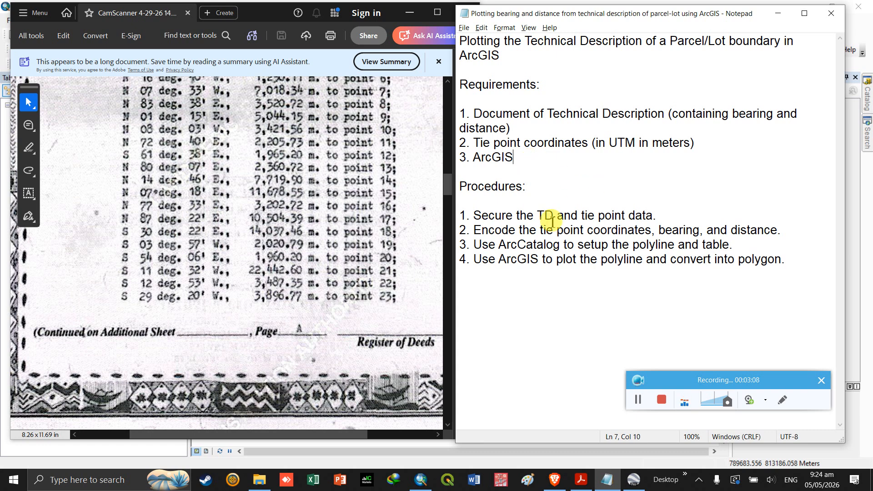
click(552, 206)
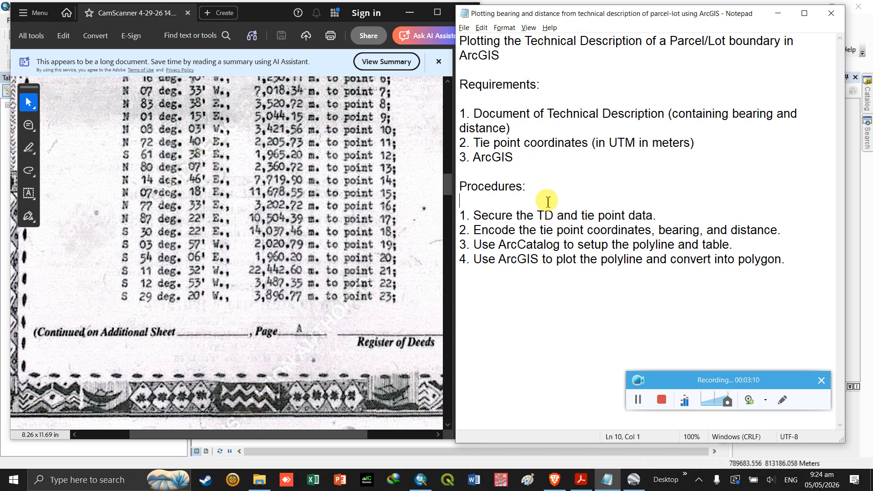
click(537, 217)
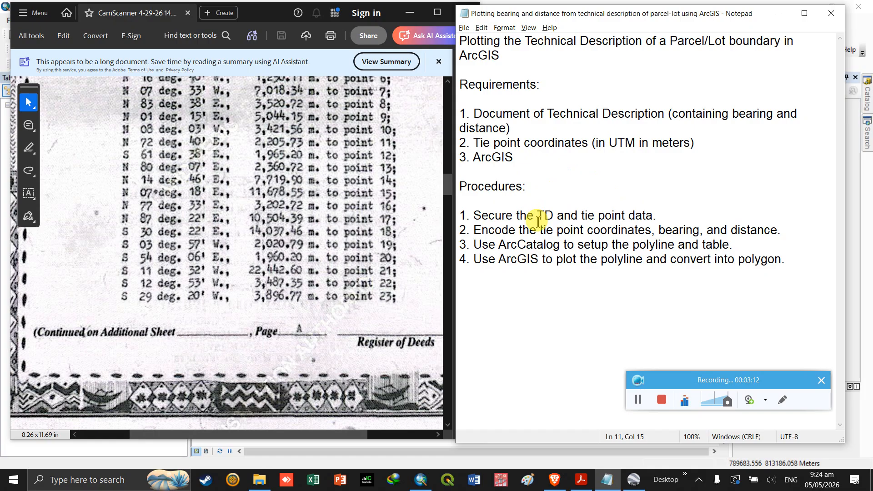
click(665, 217)
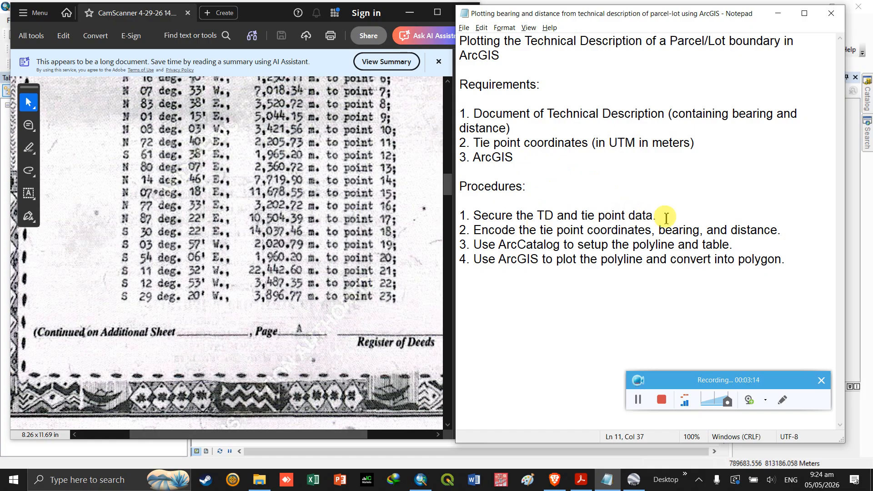
drag(666, 218, 474, 216)
scroll(278, 187, up, 2)
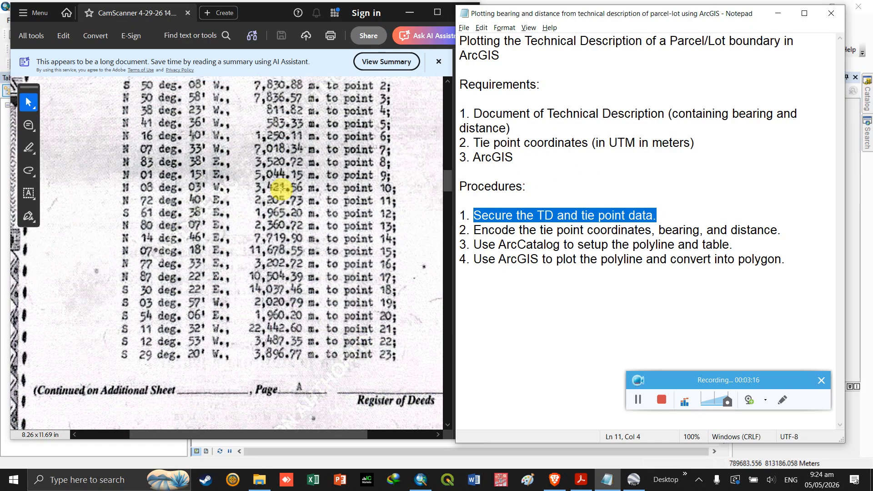
scroll(278, 188, up, 2)
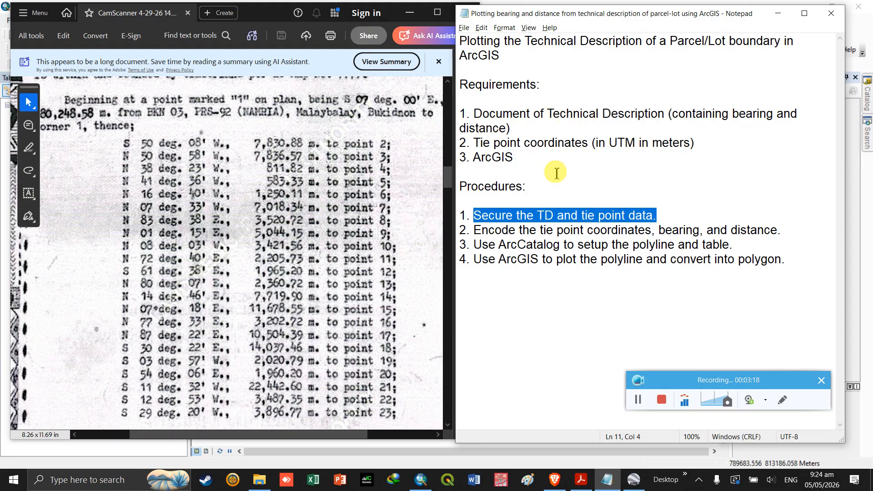
click(536, 231)
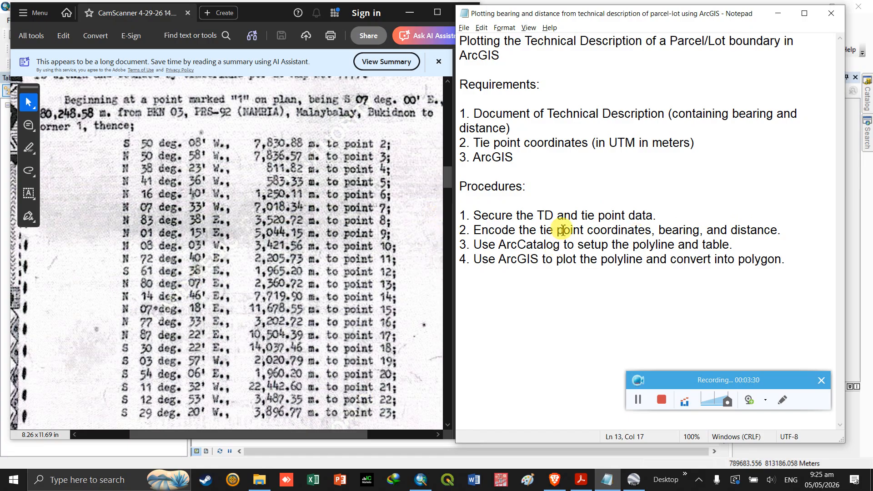
click(546, 244)
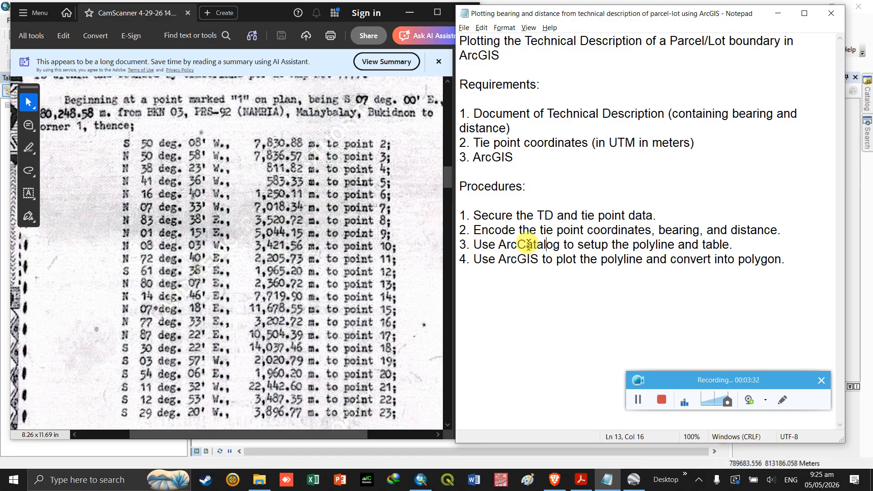
click(545, 244)
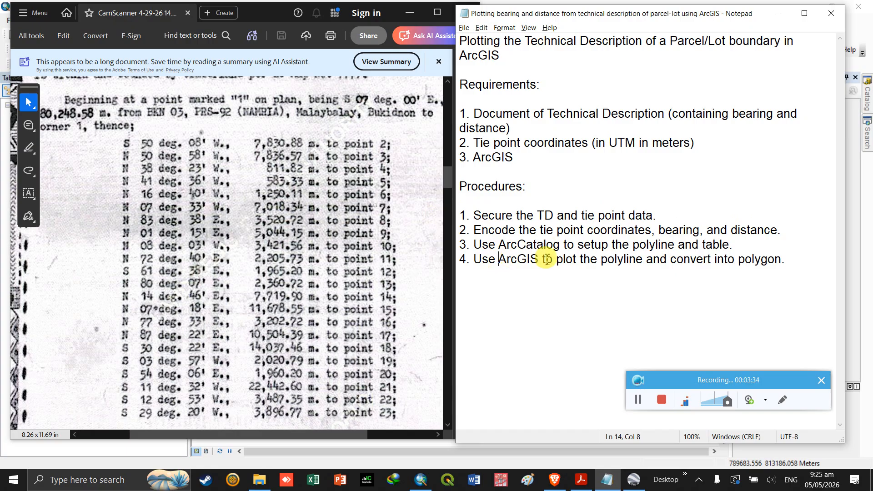
click(533, 259)
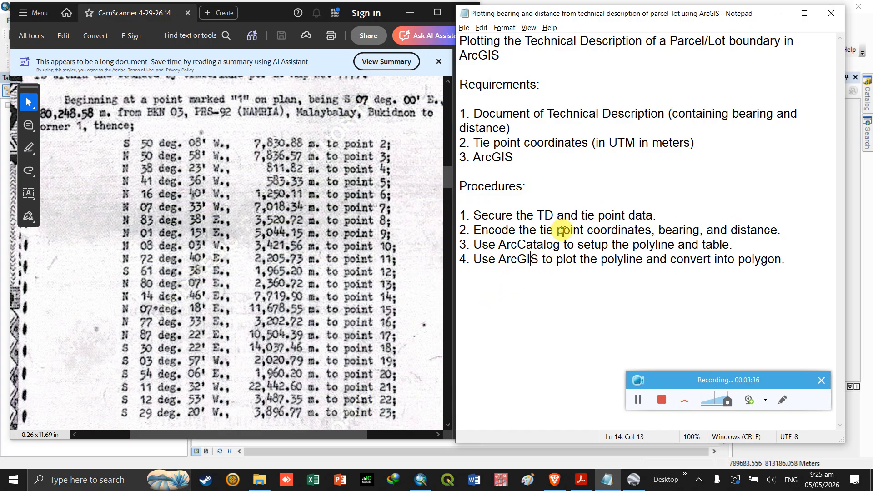
Step: Open the Tie Point - Coordinates text file from the TD folder and show it beside the scanned technical description
scroll(75, 185, up, 3)
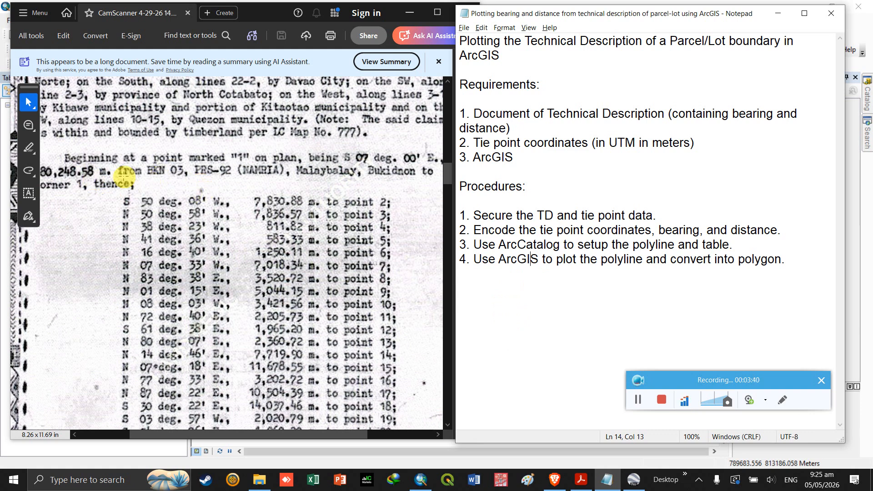
scroll(132, 184, left, 1)
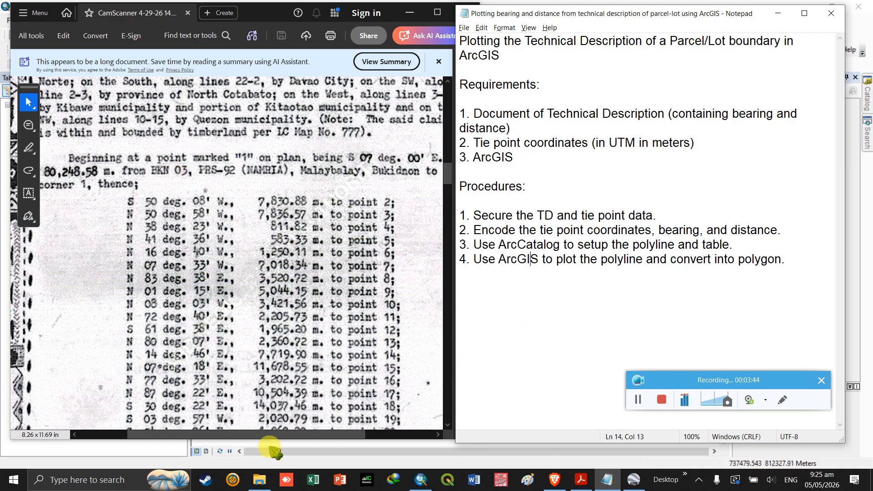
click(259, 480)
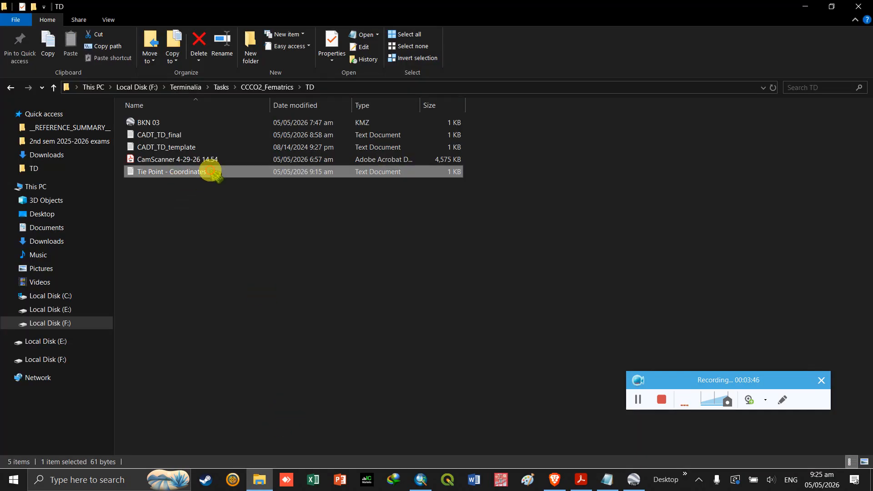
double_click(210, 171)
click(580, 479)
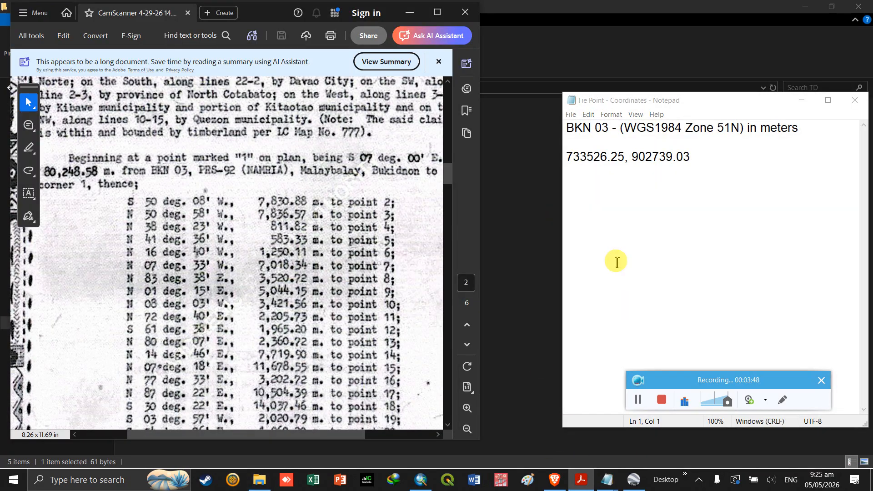
Step: Examine the BKN 03 UTM coordinates in the text file, and switch to Google Earth Pro to compare them with the placemark
drag(695, 157, 564, 156)
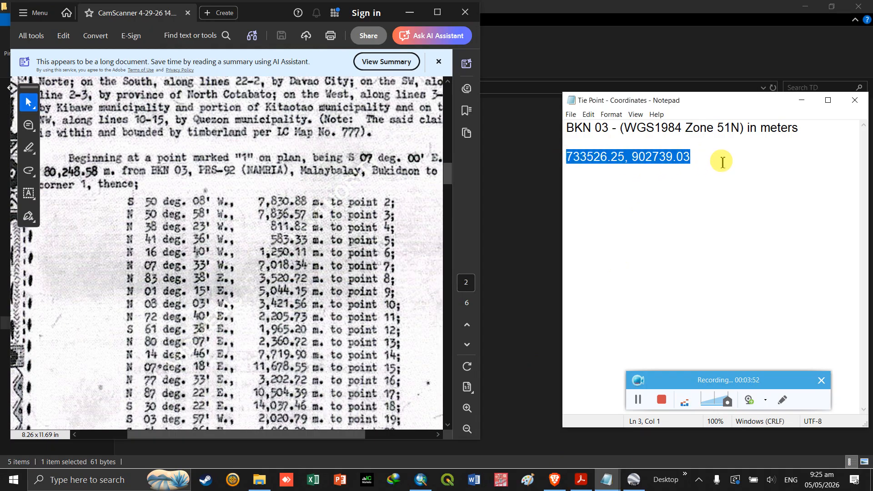
click(703, 165)
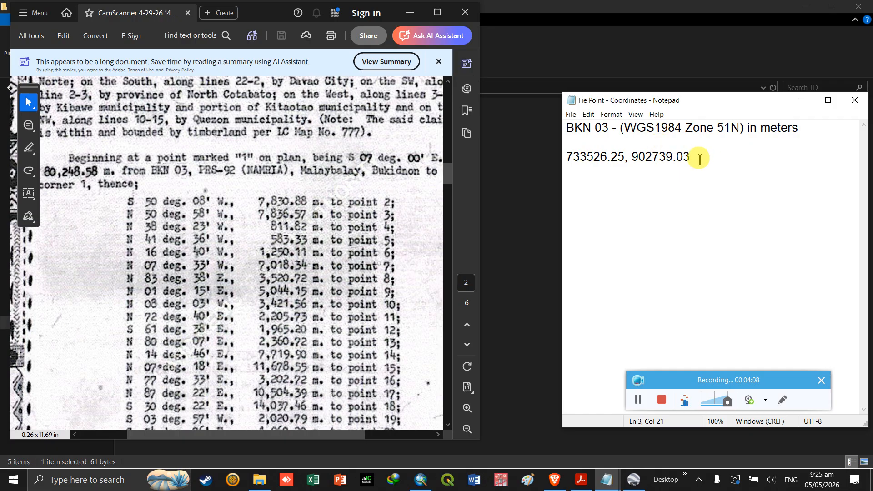
drag(691, 158, 566, 157)
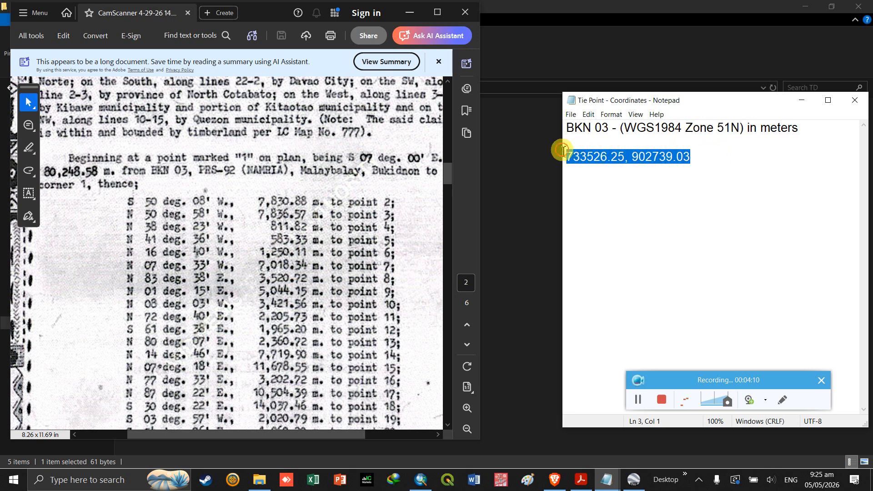
click(747, 164)
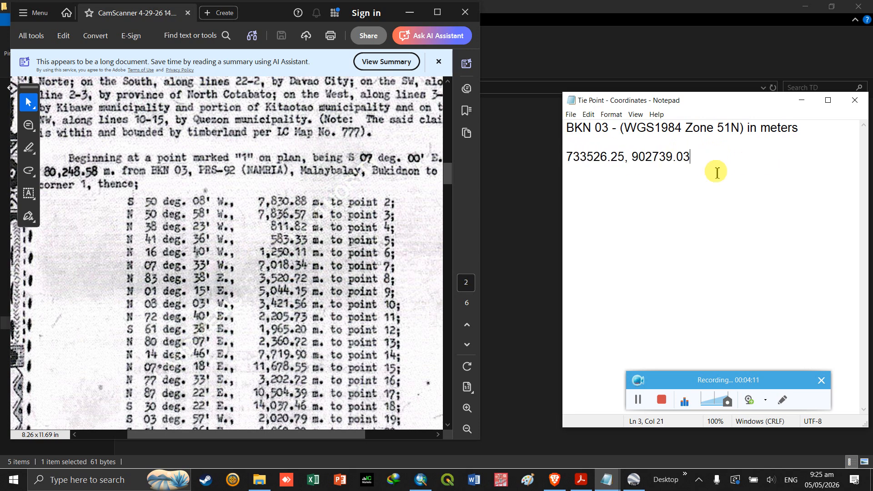
click(635, 480)
click(635, 480)
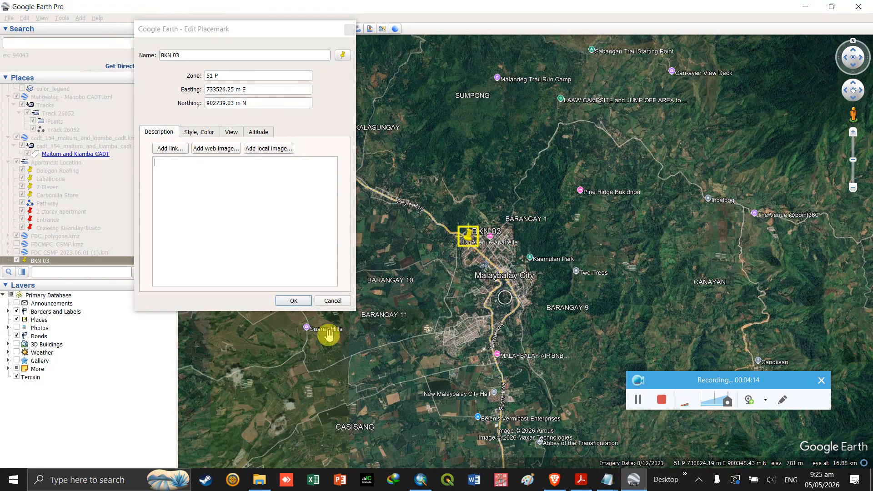
Step: Close the BKN 03 placemark's properties unchanged and look at its location on the map near Malaybalay City
click(340, 301)
scroll(467, 237, up, 4)
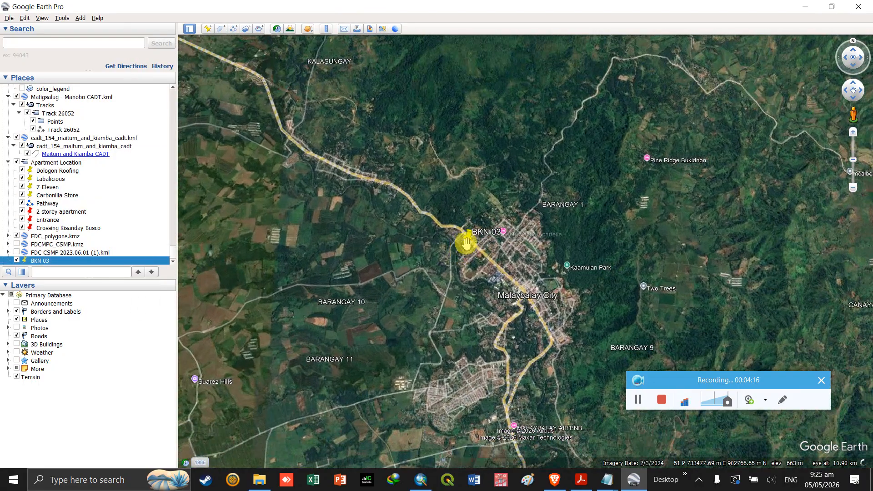
drag(393, 195, 400, 199)
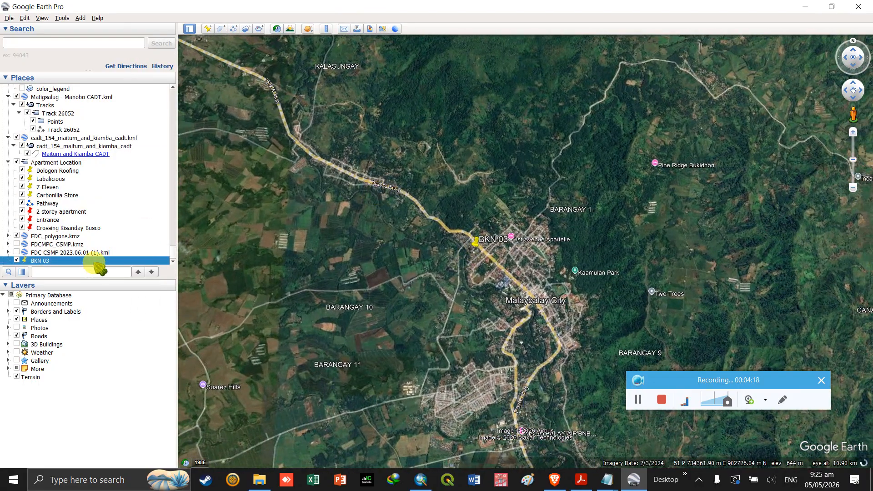
Step: Reopen the BKN 03 placemark's properties, inspect its UTM easting and northing, and close them without changes
right_click(94, 262)
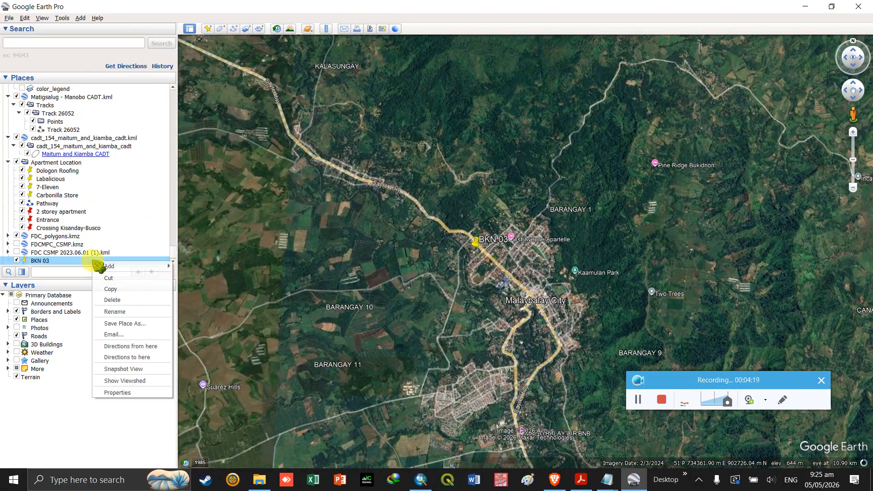
click(138, 394)
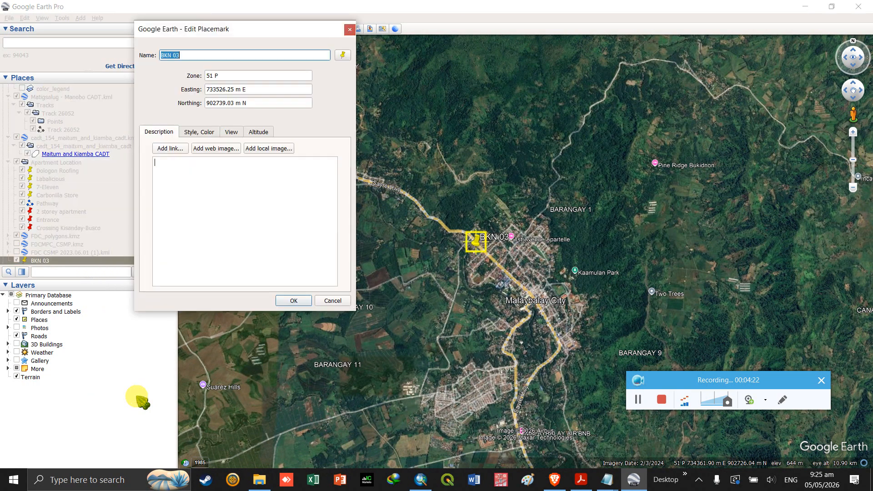
click(245, 91)
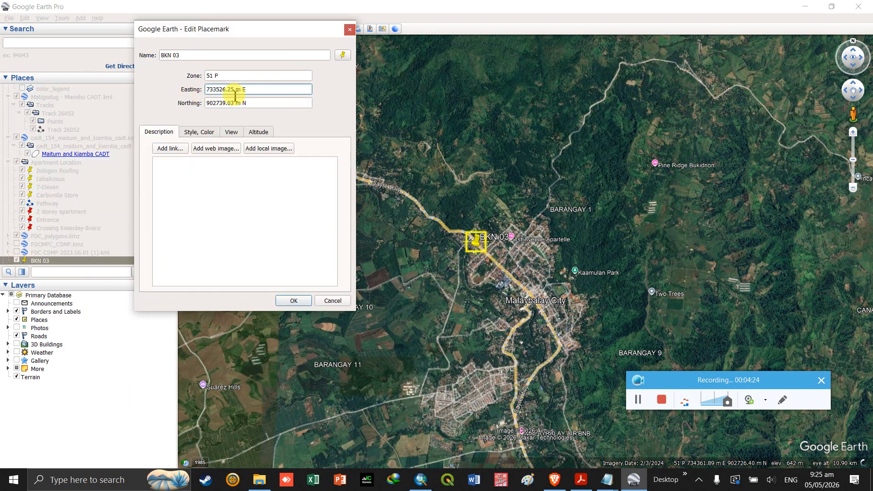
drag(263, 90, 187, 85)
click(255, 100)
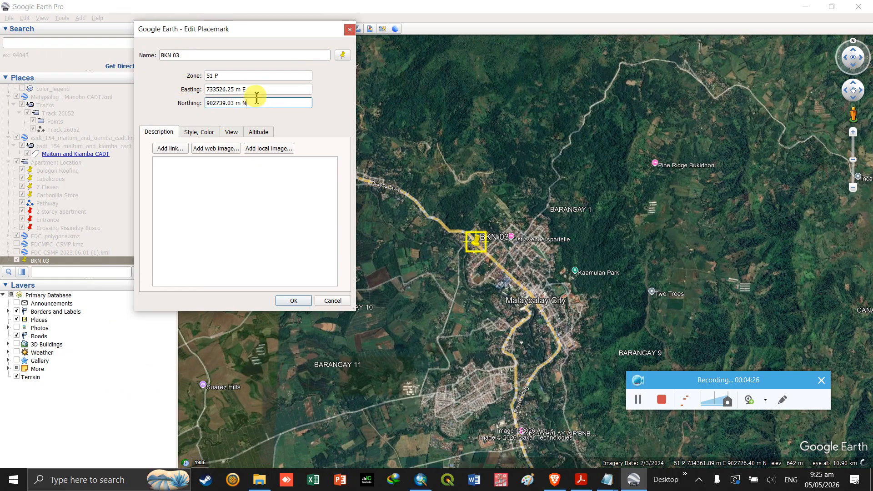
drag(256, 90, 181, 92)
click(259, 88)
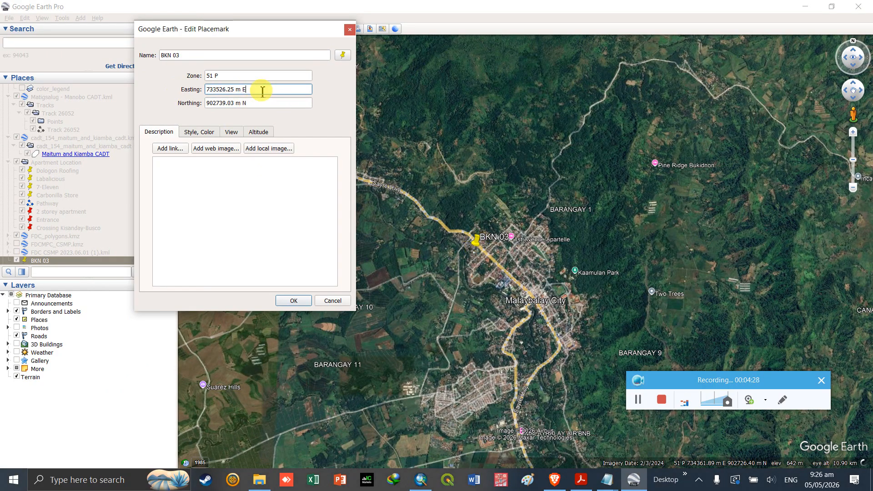
drag(259, 88, 189, 87)
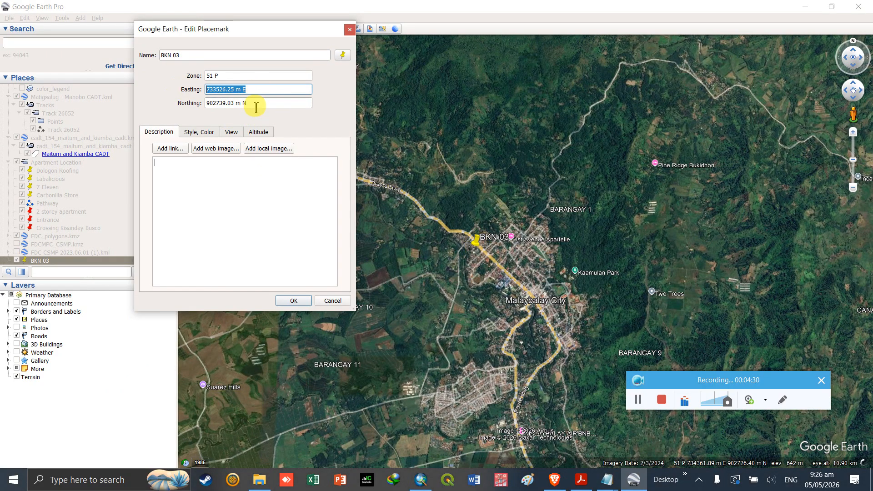
drag(246, 104, 200, 105)
click(339, 300)
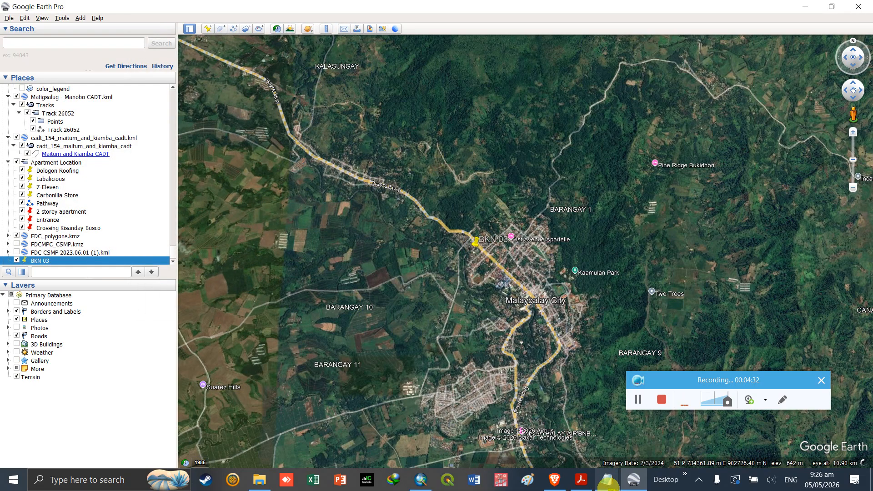
Step: Switch to the Tie Point - Coordinates text file and check its coordinate pair against the BKN 03 placemark
mouse_move(607, 480)
click(645, 427)
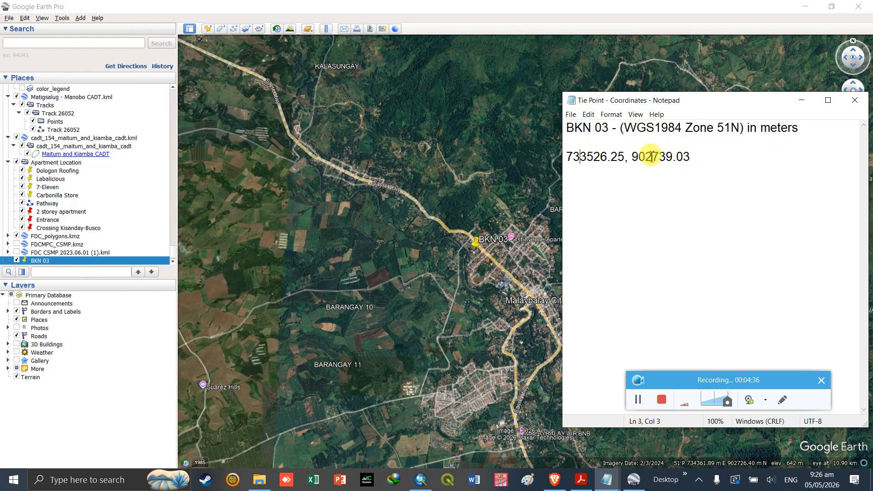
drag(709, 157, 563, 157)
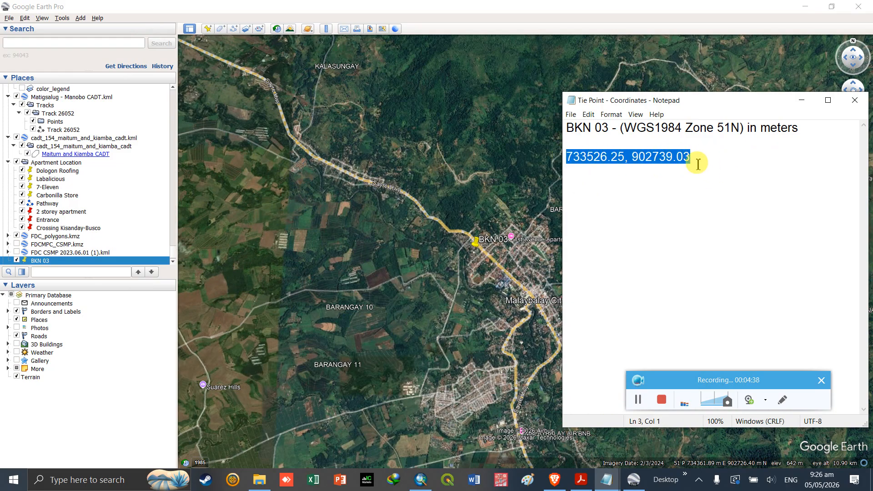
drag(702, 160, 564, 157)
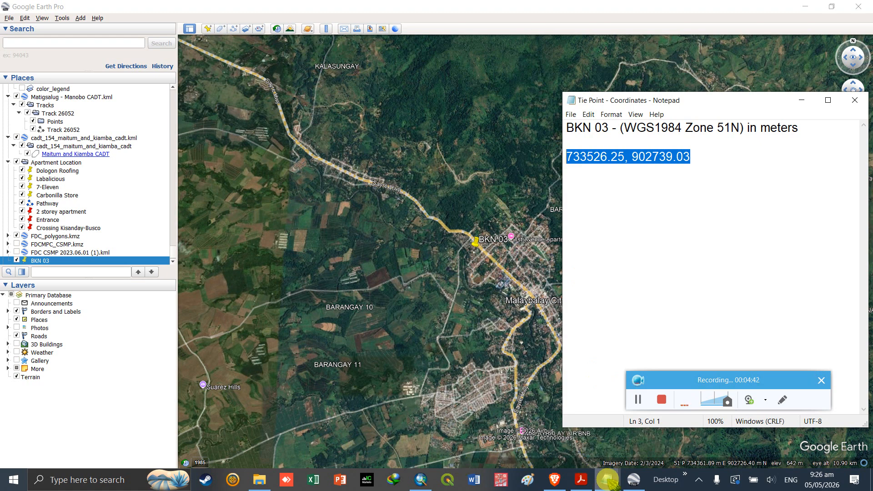
Step: Review the procedures in the Notepad outline and bring the scanned technical description back up beside it
mouse_move(608, 480)
click(572, 443)
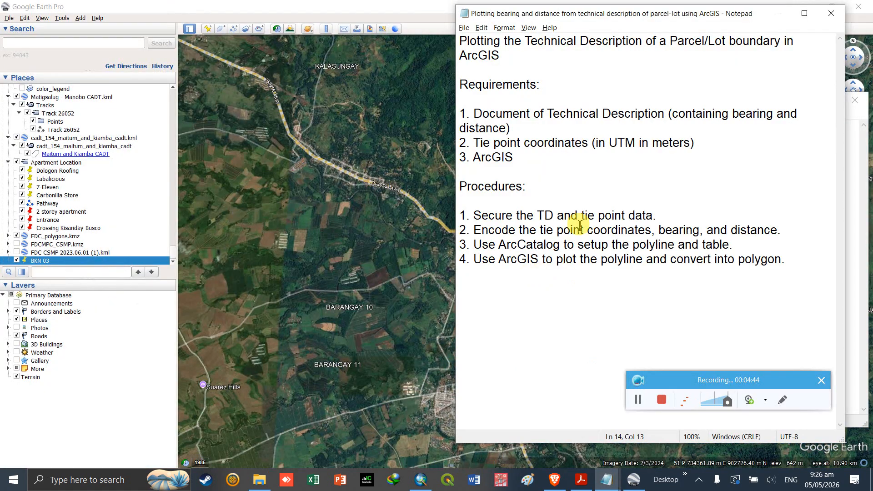
click(580, 479)
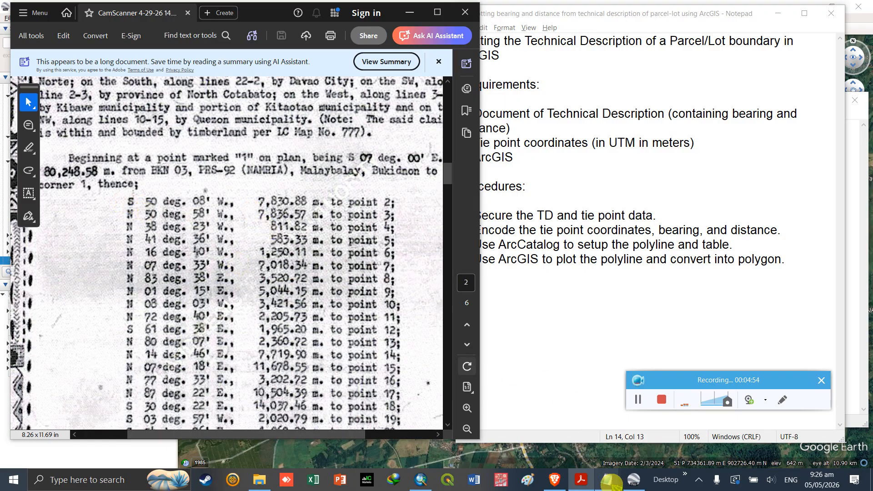
mouse_move(607, 478)
Step: Open the CADT_TD_final text file from the TD folder and place it beside the scanned technical description
click(259, 480)
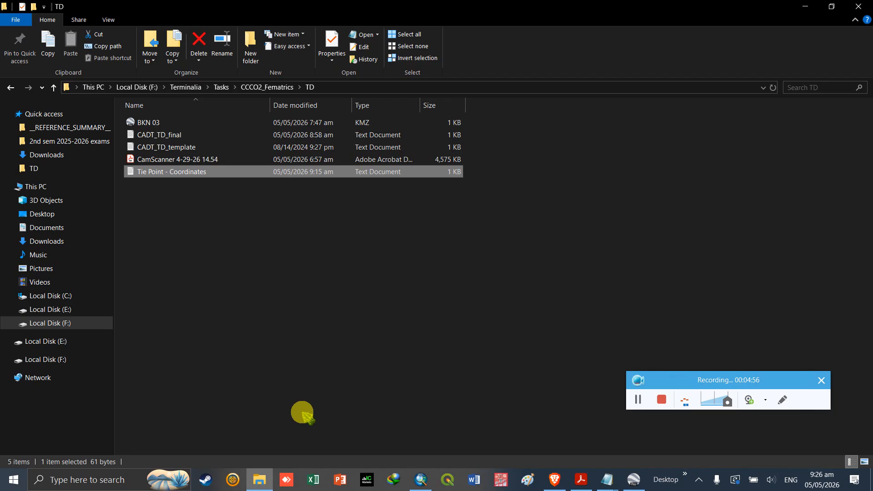
click(198, 136)
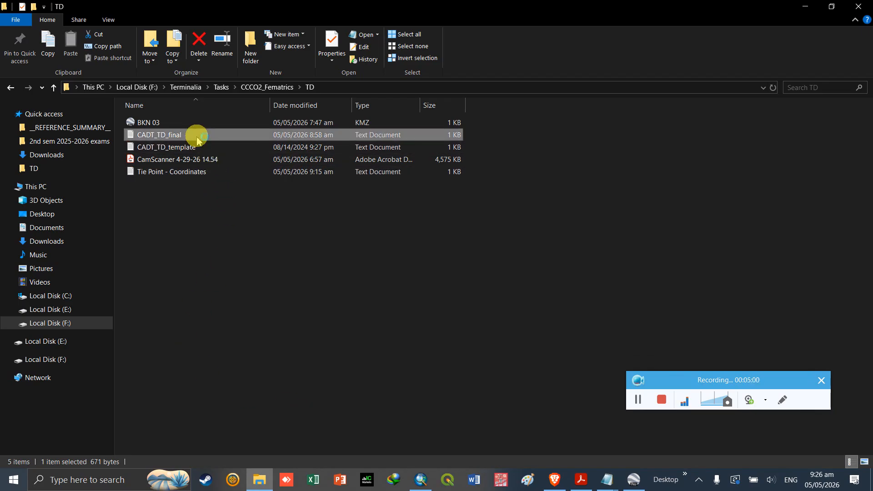
double_click(199, 140)
click(580, 479)
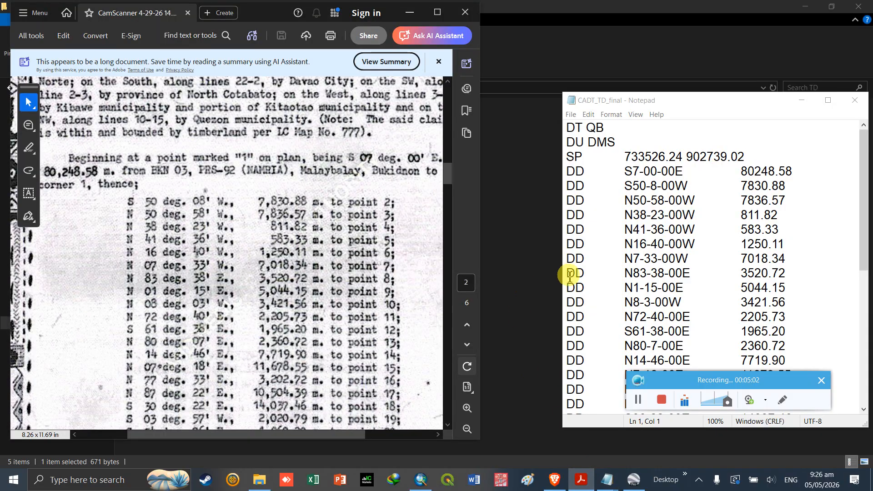
click(681, 98)
drag(625, 86, 619, 82)
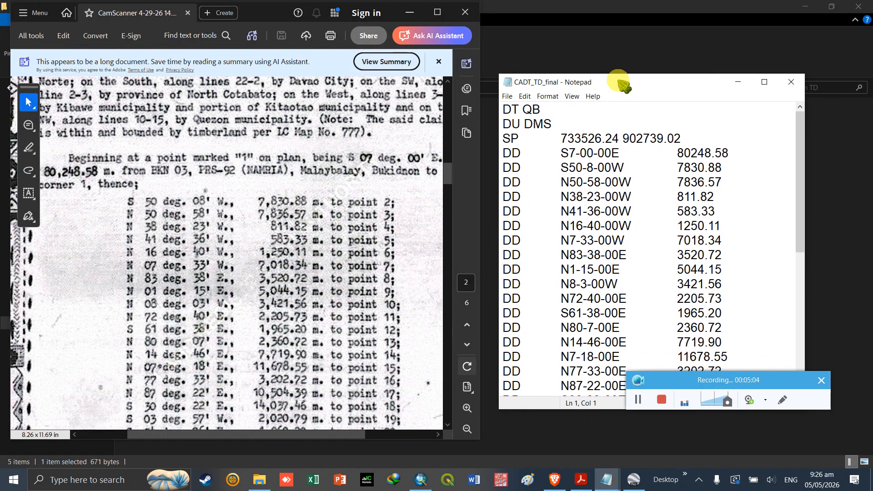
Step: Examine the tie point easting and northing encoded on the SP line, along with the DU DMS line above it
drag(683, 138, 560, 139)
click(625, 142)
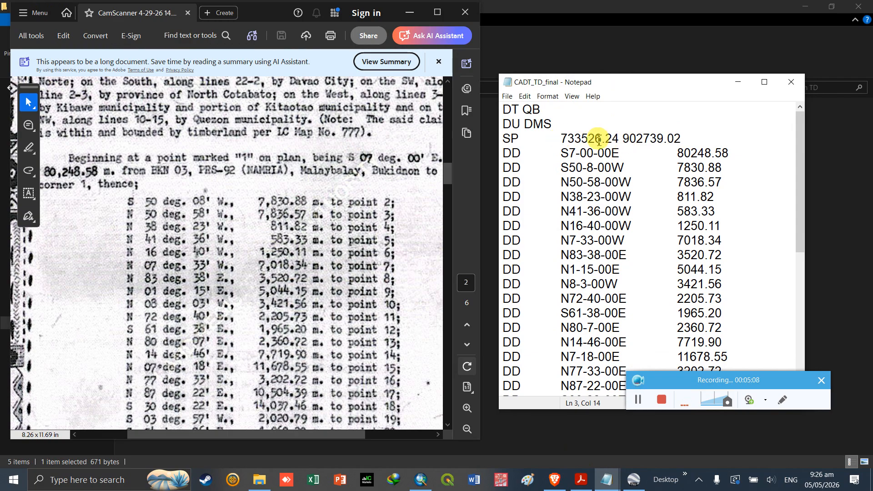
click(561, 138)
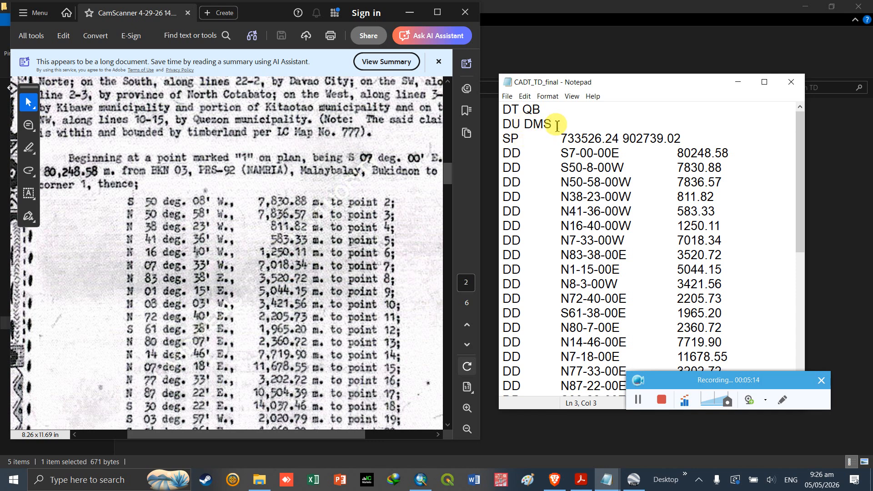
click(553, 127)
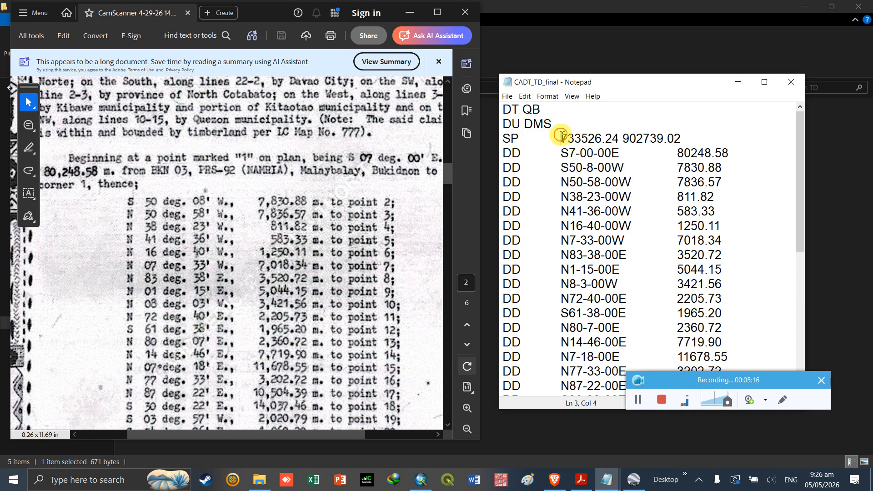
drag(561, 135, 687, 139)
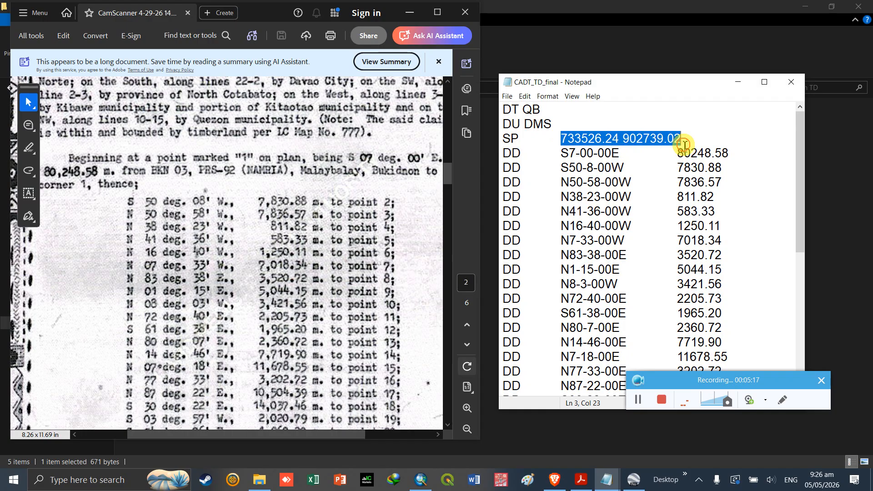
click(570, 152)
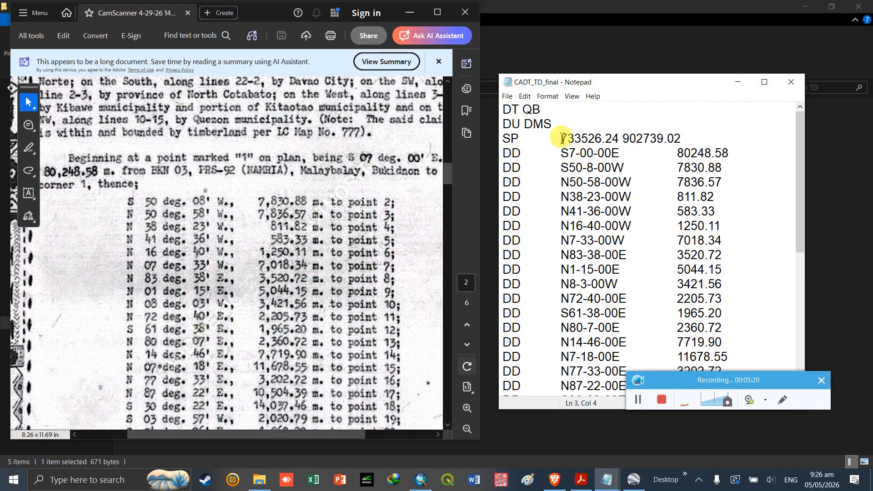
Step: Compare the first DD line's quadrant bearing and distance with the BKN 03 to corner 1 tie line in the scan
drag(519, 153, 497, 153)
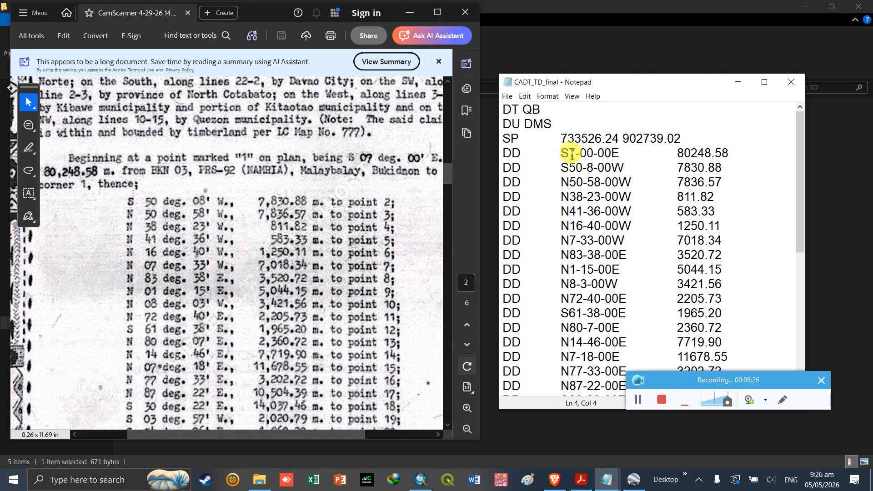
drag(568, 153, 561, 153)
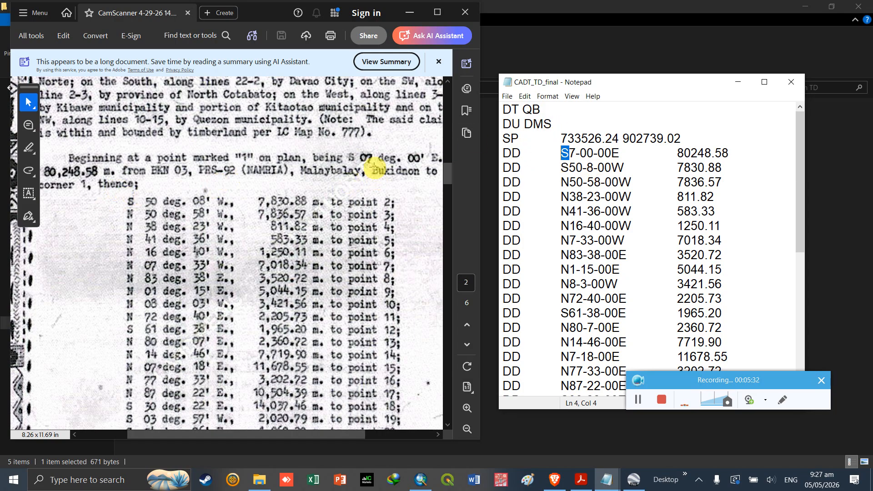
drag(364, 159, 326, 163)
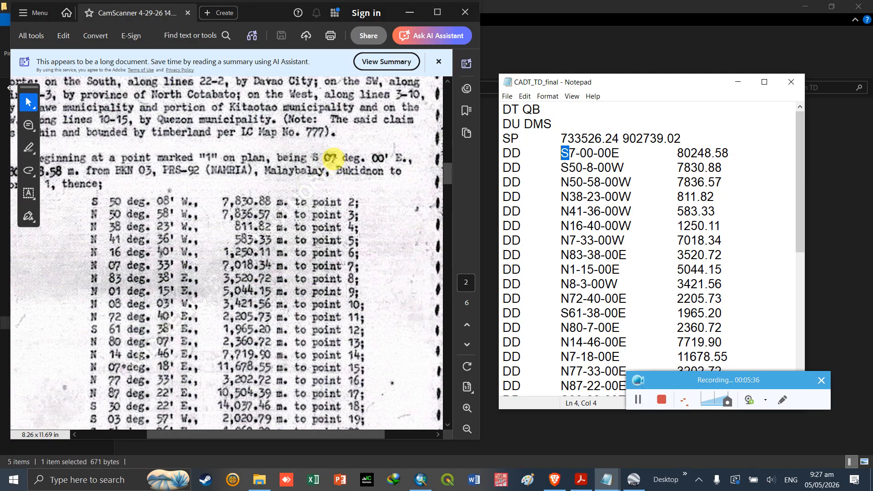
mouse_move(576, 153)
mouse_down()
mouse_move(593, 153)
mouse_move(580, 153)
mouse_up()
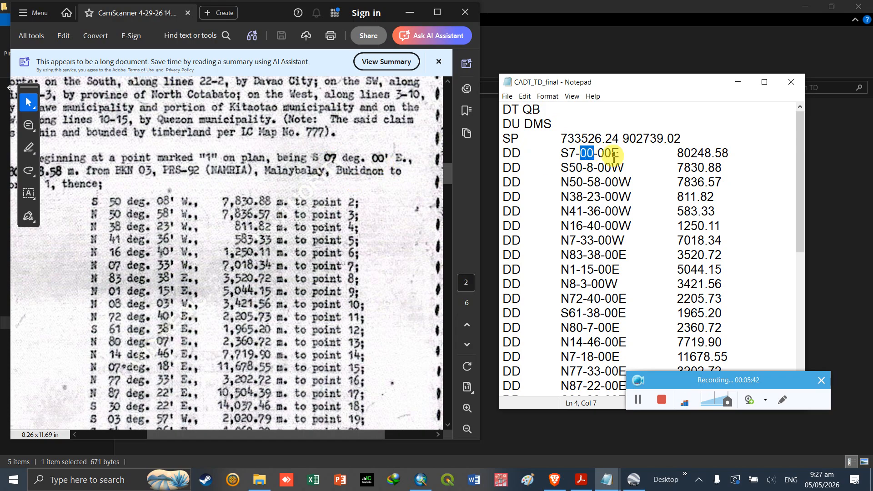
drag(613, 154, 601, 154)
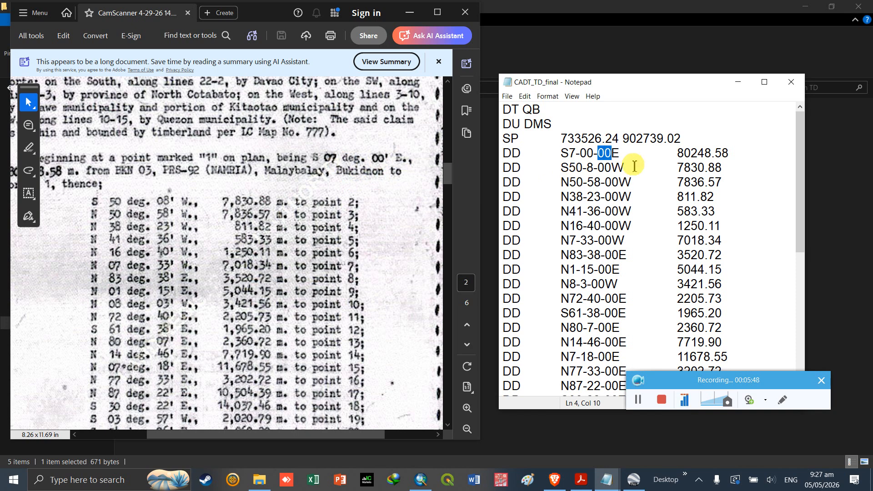
scroll(335, 205, left, 3)
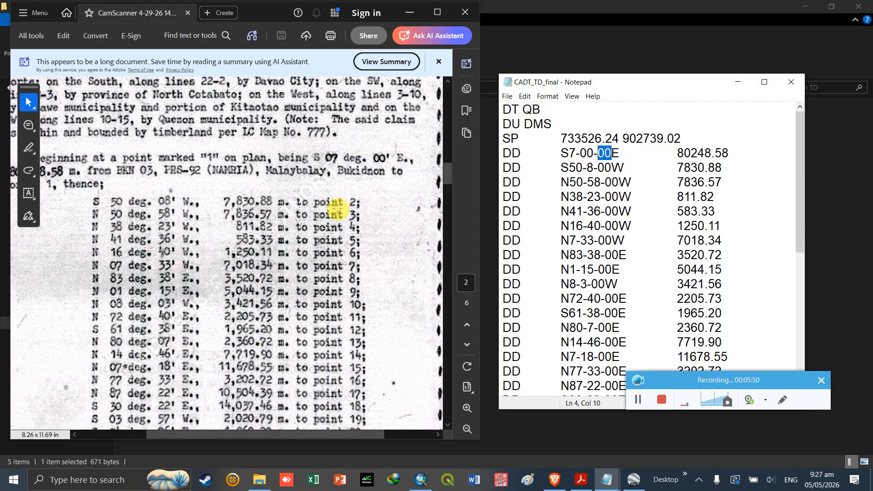
drag(678, 153, 730, 153)
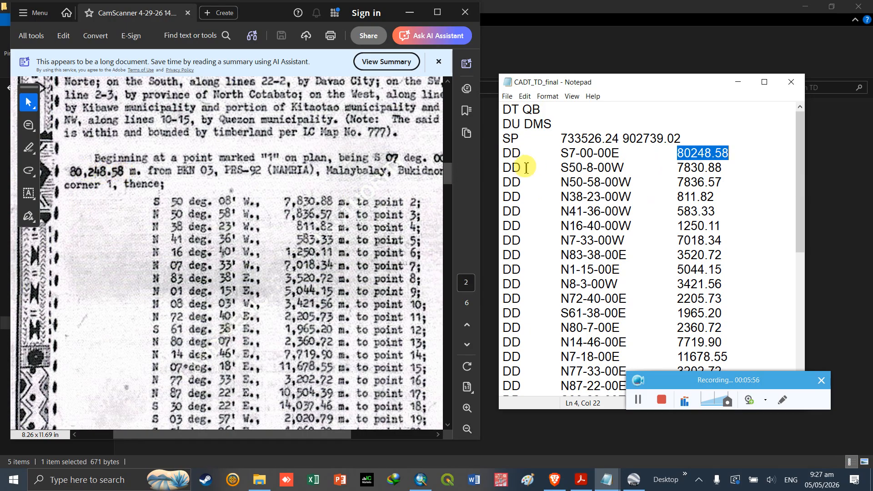
Step: Check the DD lines for points 2 and 3 against the scan, and view the scan's remaining bearings down to point 23
drag(521, 168, 503, 168)
click(564, 168)
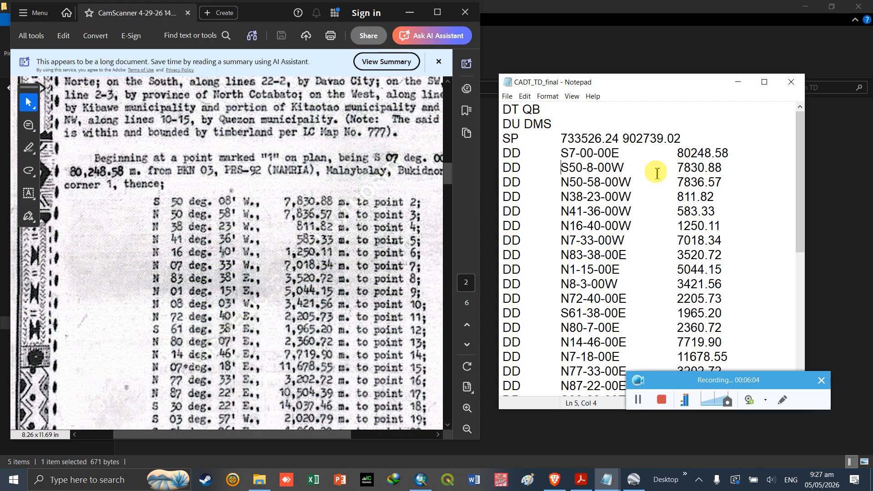
click(607, 169)
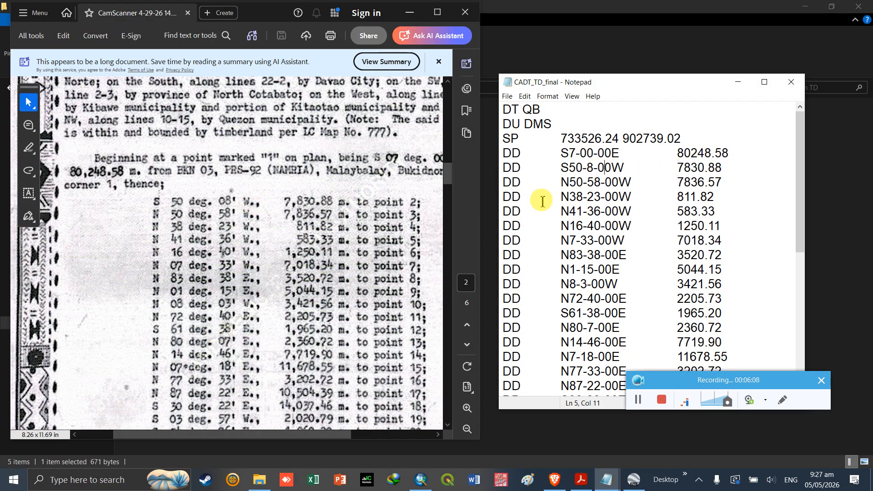
drag(677, 169, 723, 169)
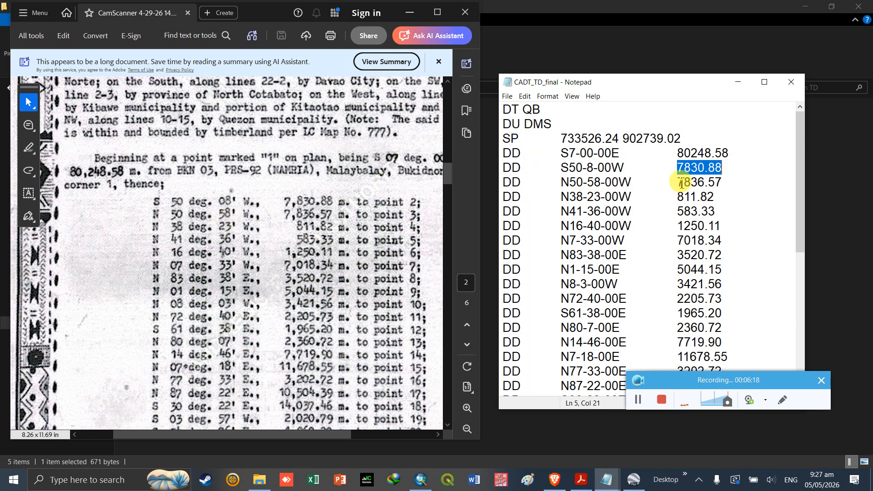
drag(677, 182, 724, 184)
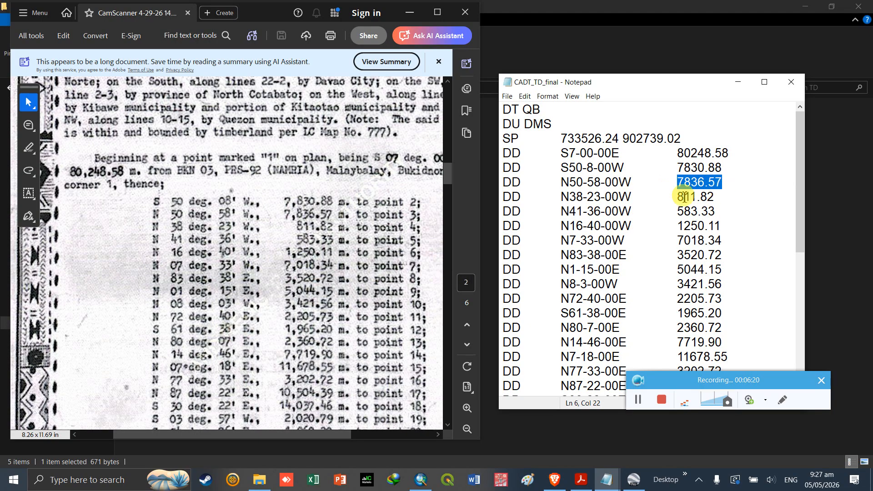
scroll(339, 253, down, 10)
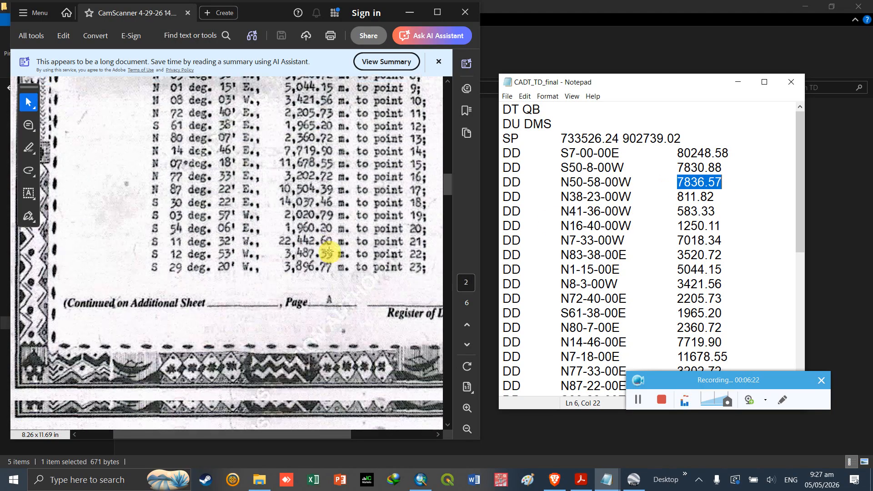
Step: Compare the final DD lines of the text file with the scan's bearings and distances from point 24 back to the beginning
scroll(320, 246, down, 5)
scroll(318, 250, up, 9)
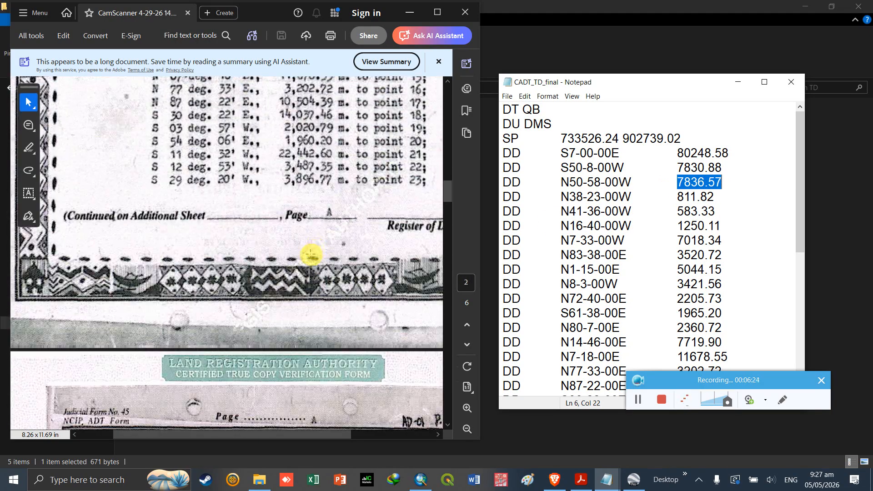
scroll(303, 268, down, 5)
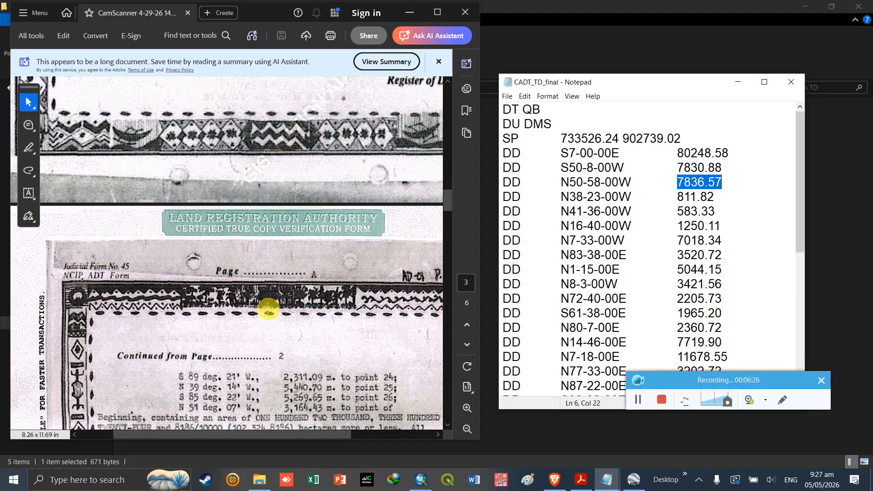
scroll(361, 295, down, 2)
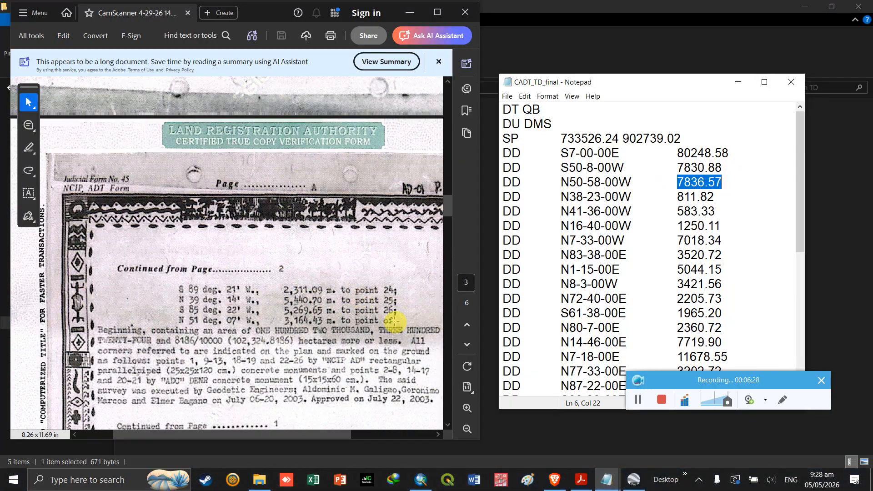
scroll(630, 258, down, 5)
scroll(630, 258, down, 1)
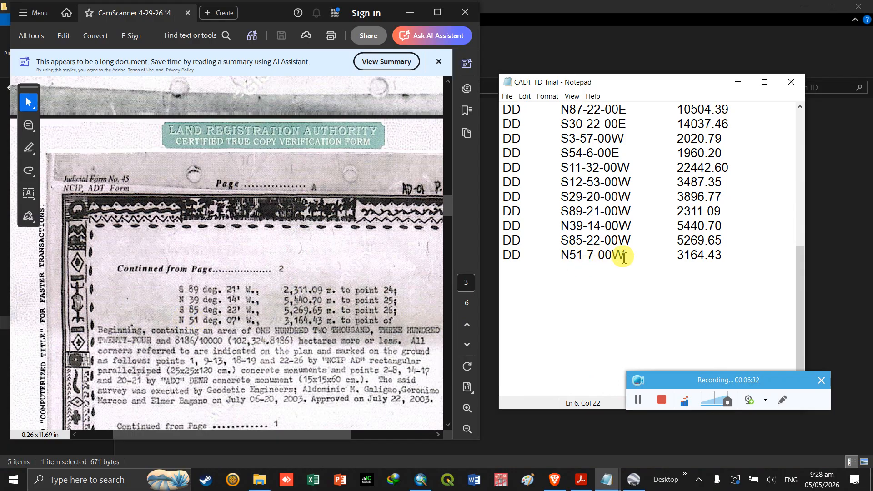
click(679, 257)
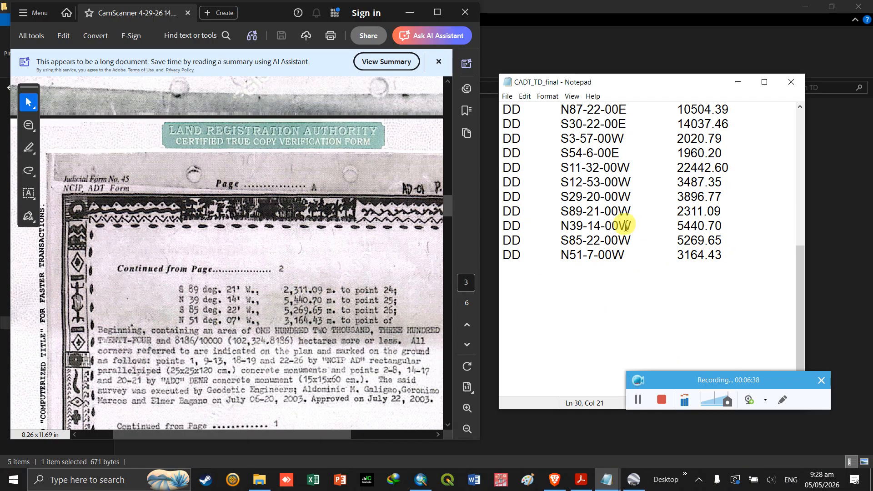
Step: Save the CADT_TD_final text file
scroll(610, 218, up, 5)
click(508, 97)
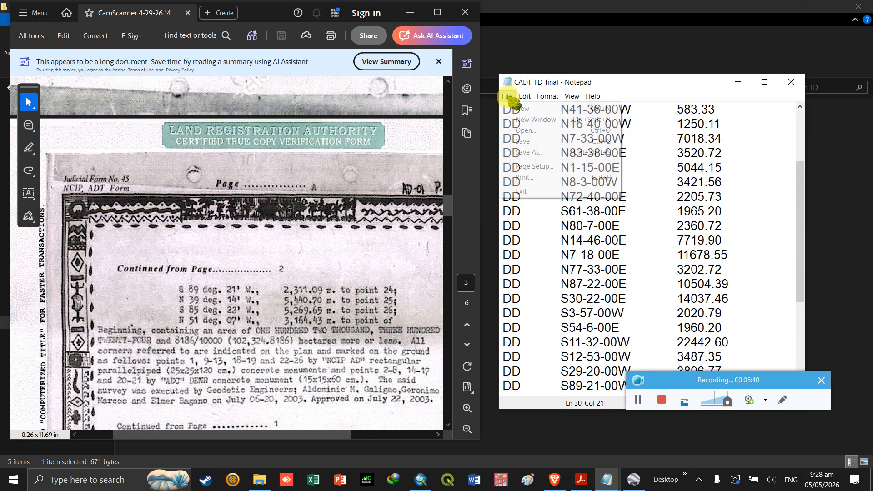
click(522, 141)
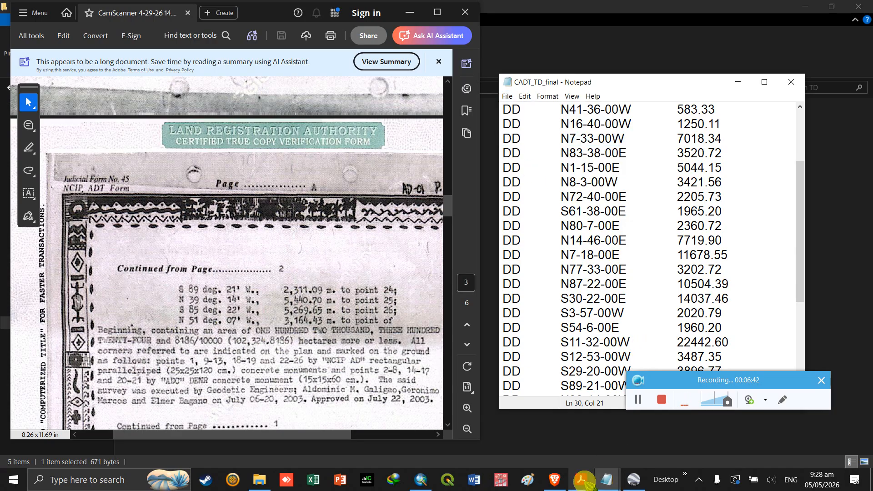
Step: Review procedures 2 and 3 in the plotting notes, covering the encoding of the data and the polyline setup in ArcCatalog
click(609, 480)
click(551, 405)
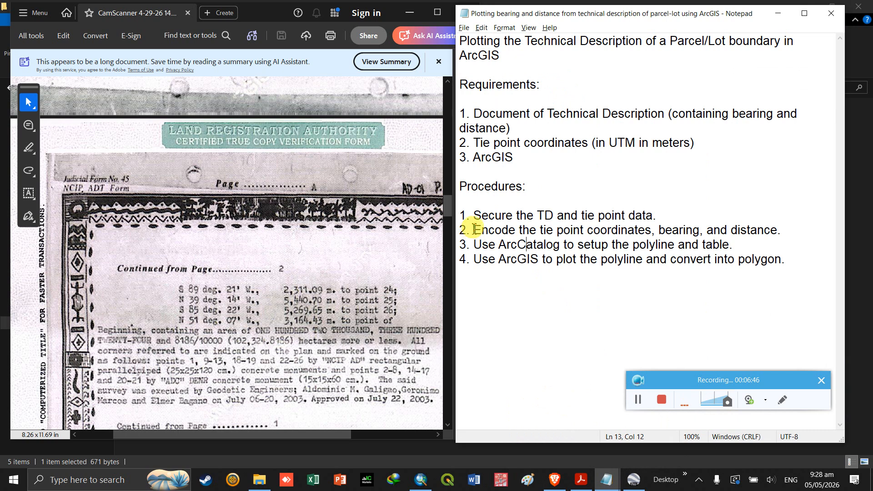
drag(473, 229, 782, 230)
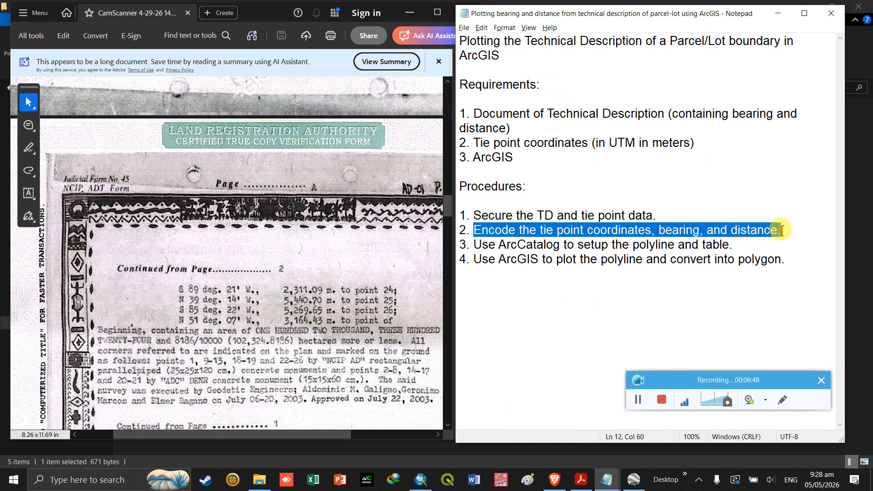
click(612, 230)
click(664, 229)
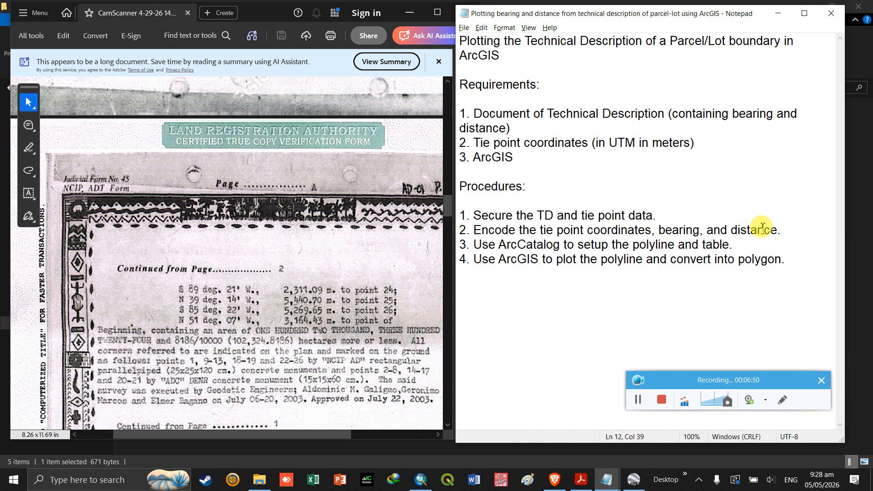
click(781, 230)
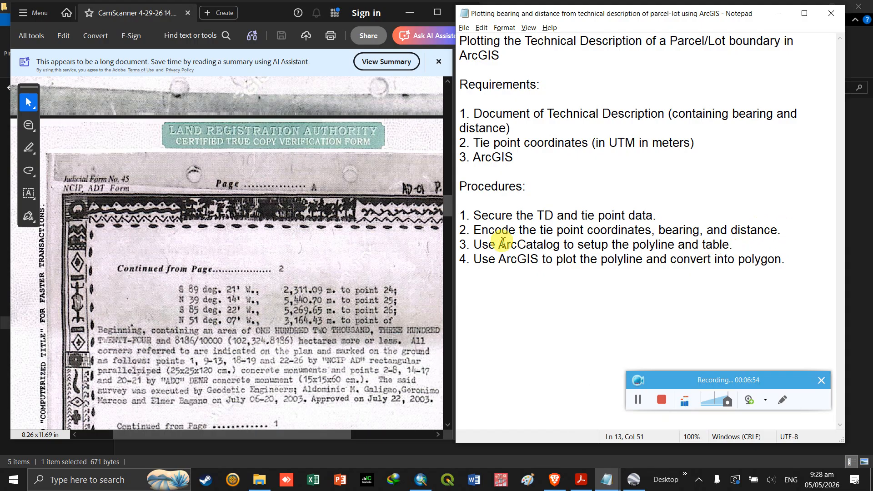
drag(477, 244, 639, 244)
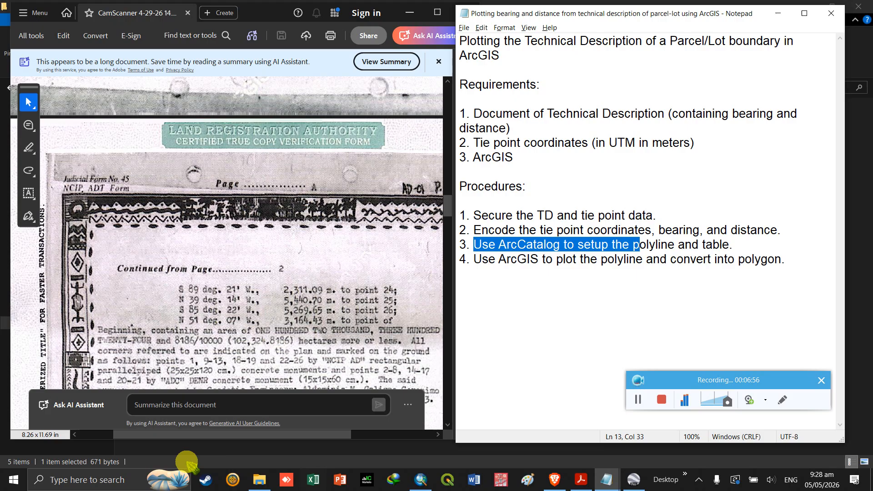
Step: Launch ArcCatalog 10.1
click(113, 481)
text(arcca)
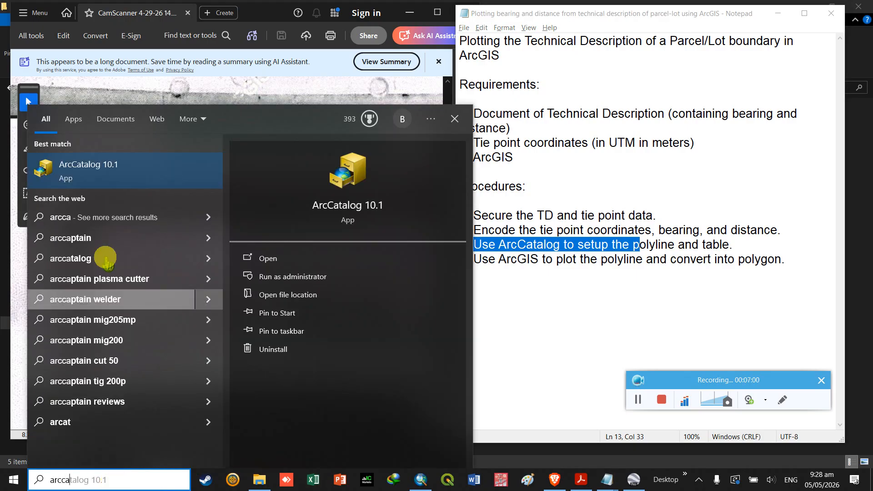
click(91, 169)
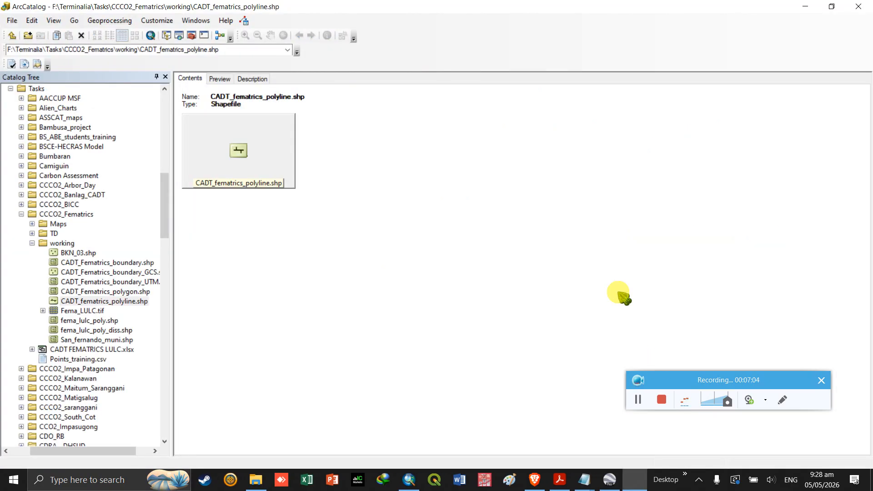
Step: Start a new shapefile in the CCCO2_Fematrics working folder, named CADT_polyline with feature type Polyline
click(63, 244)
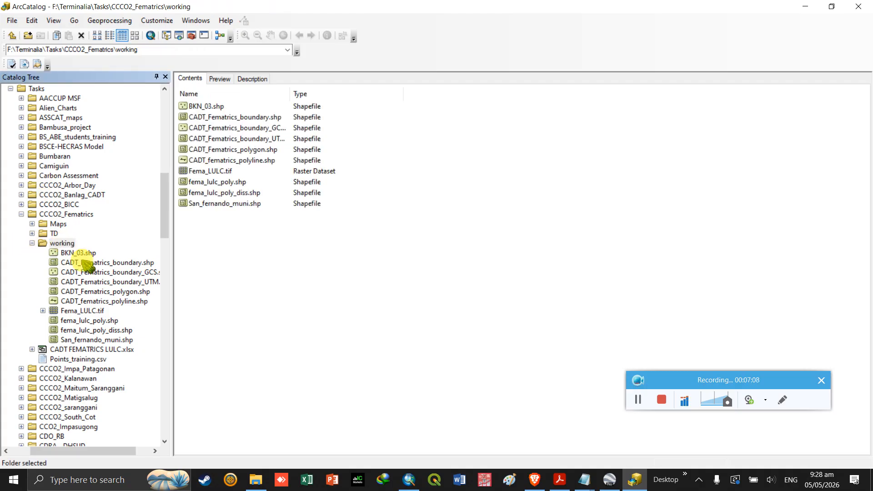
right_click(66, 245)
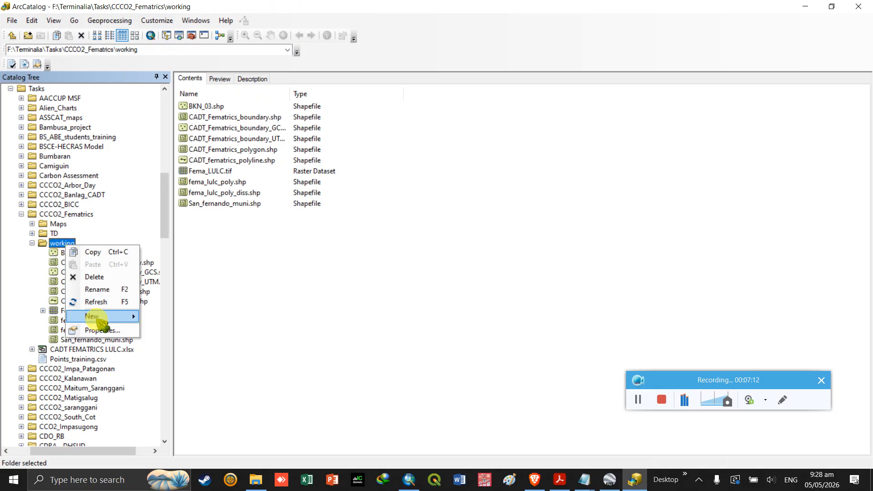
mouse_move(98, 318)
click(226, 368)
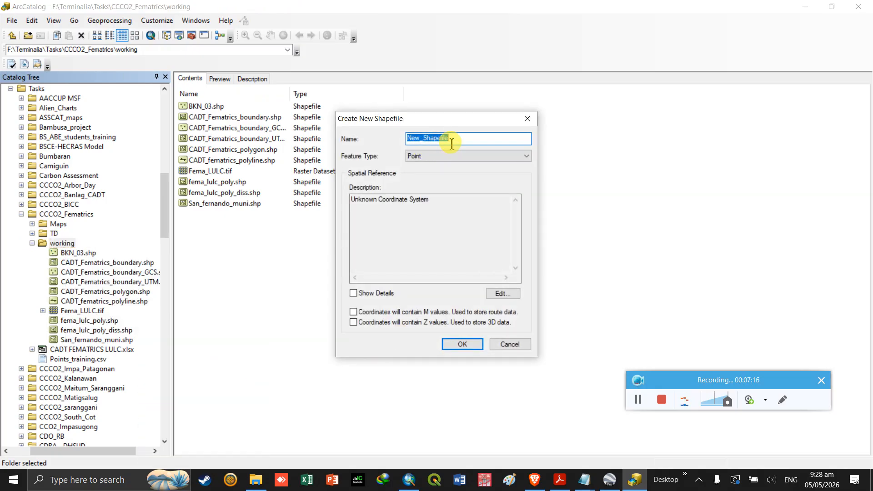
text(CADT_polyline)
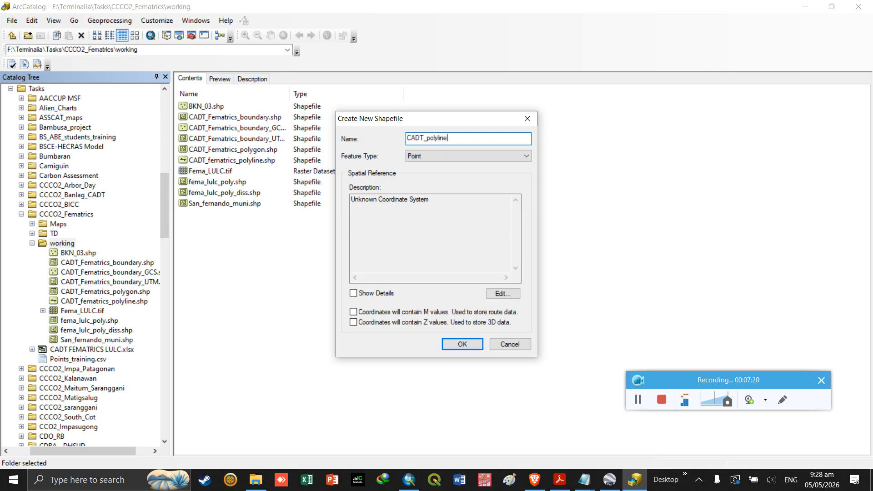
click(450, 156)
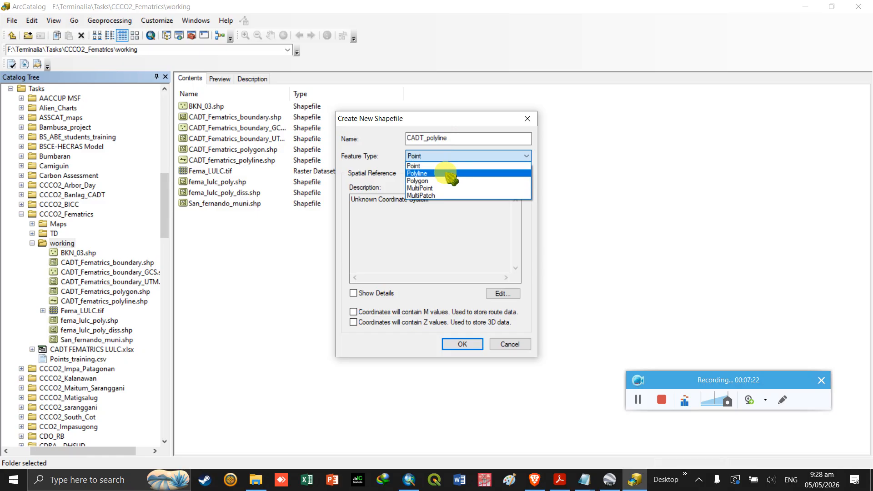
click(445, 173)
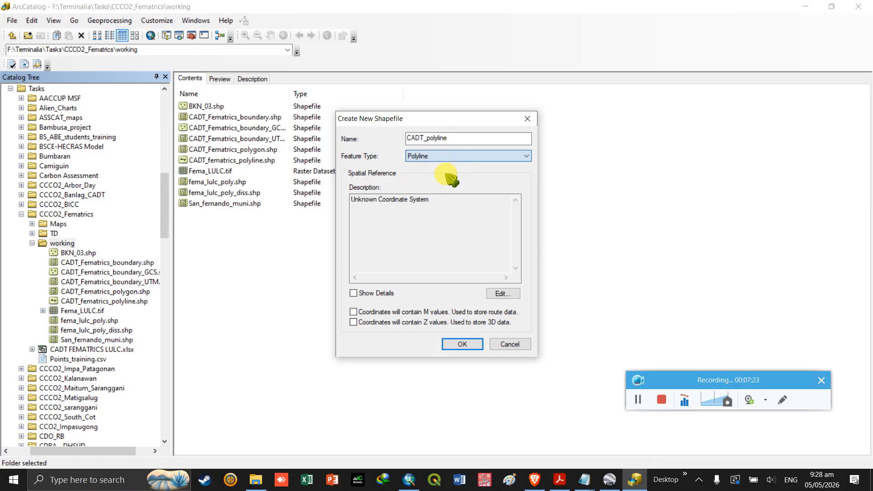
Step: Assign the WGS 1984 UTM Zone 51N coordinate system to the new shapefile and create it
click(504, 294)
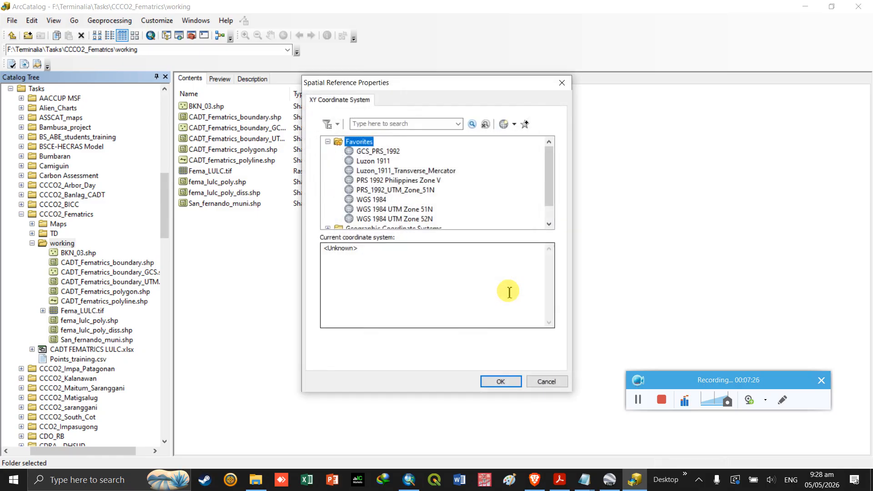
click(399, 209)
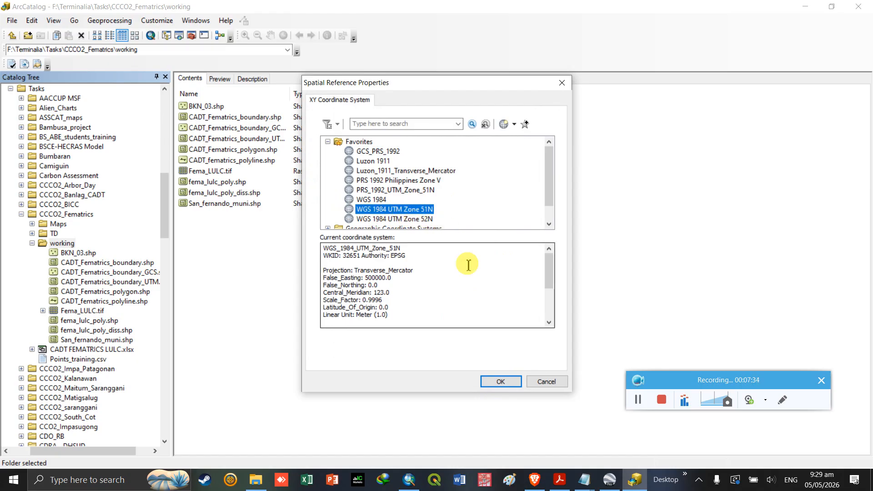
click(500, 382)
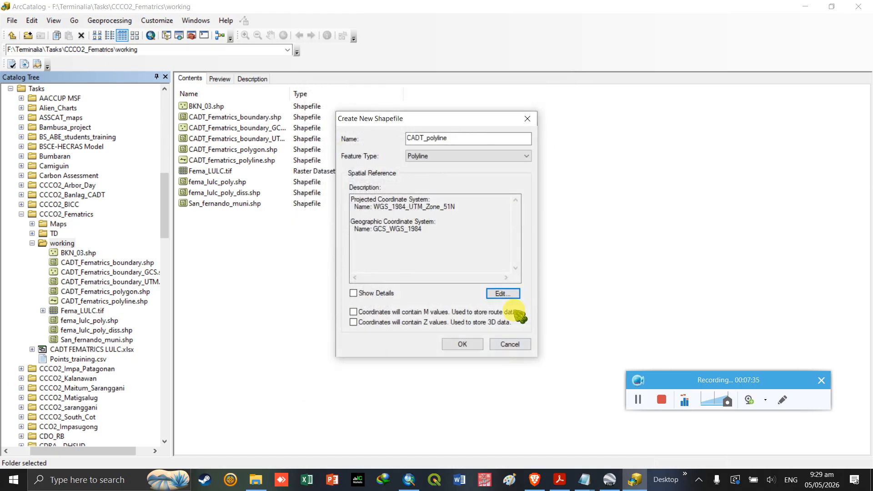
click(462, 344)
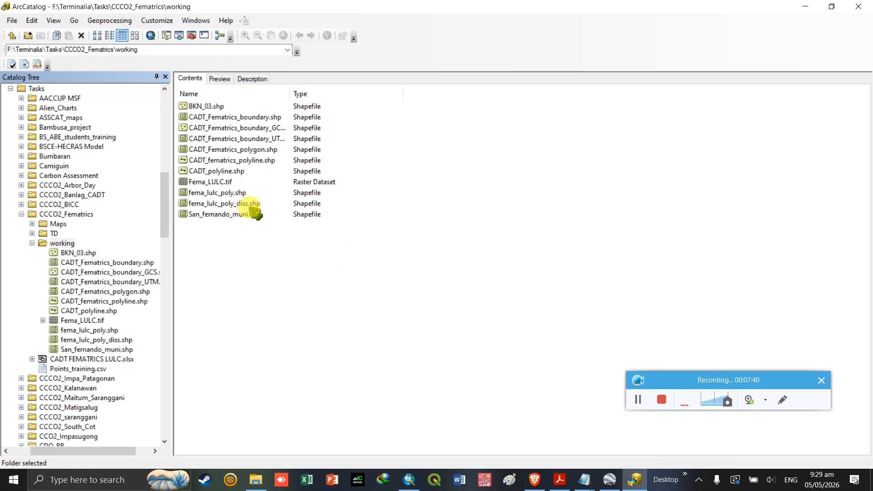
Step: Preview the attribute table of CADT_polyline.shp and add the COGO fields to it
click(102, 312)
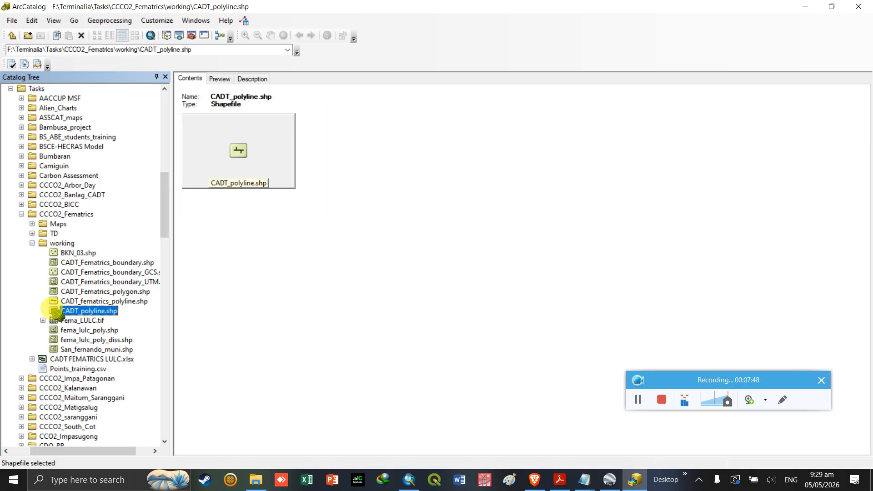
click(223, 79)
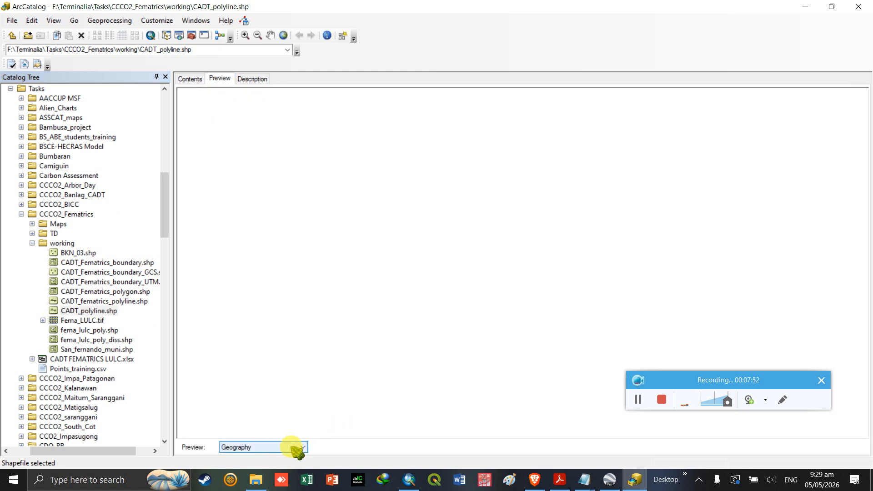
click(293, 448)
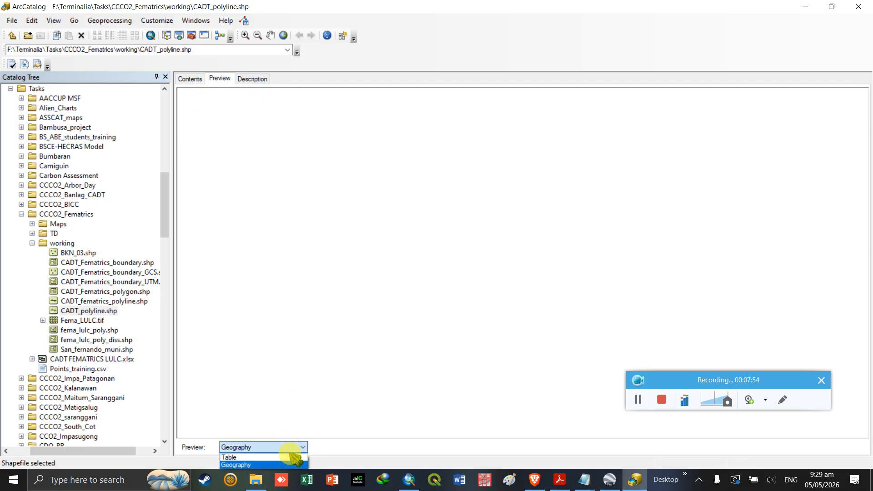
click(286, 456)
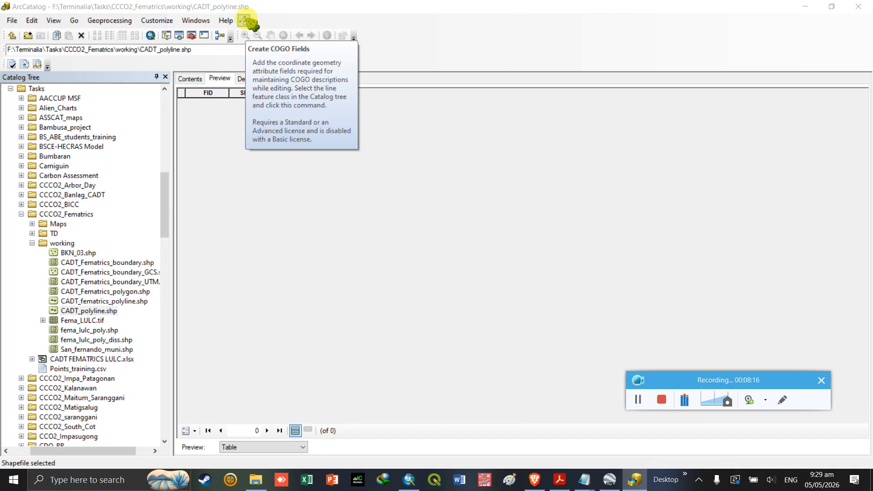
click(246, 21)
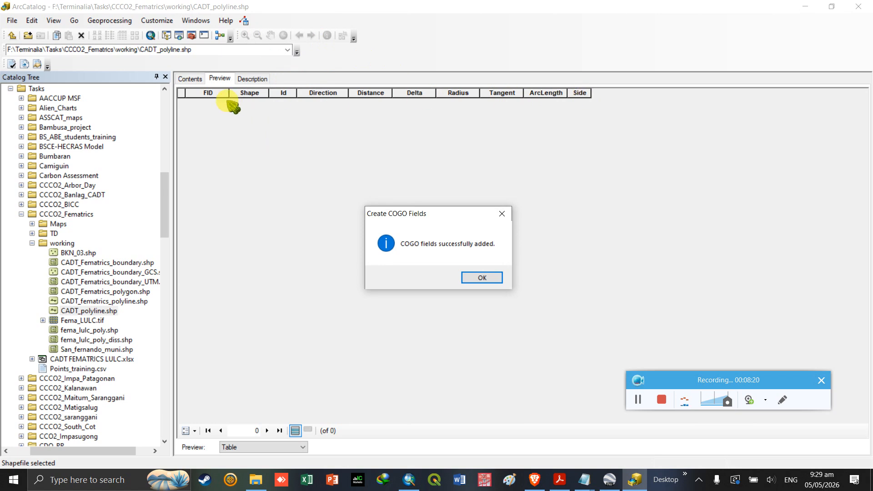
click(482, 279)
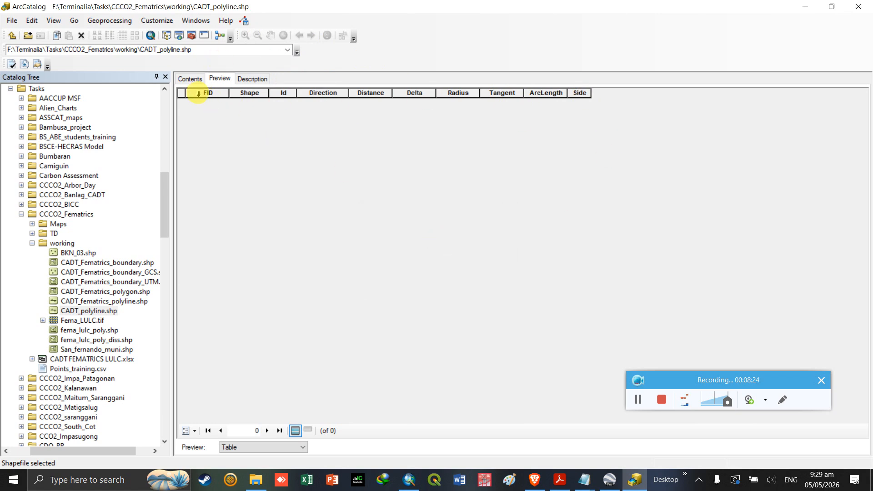
Step: Revisit procedure 3 in the plotting notes, on setting up the polyline and table with ArcCatalog
mouse_move(585, 479)
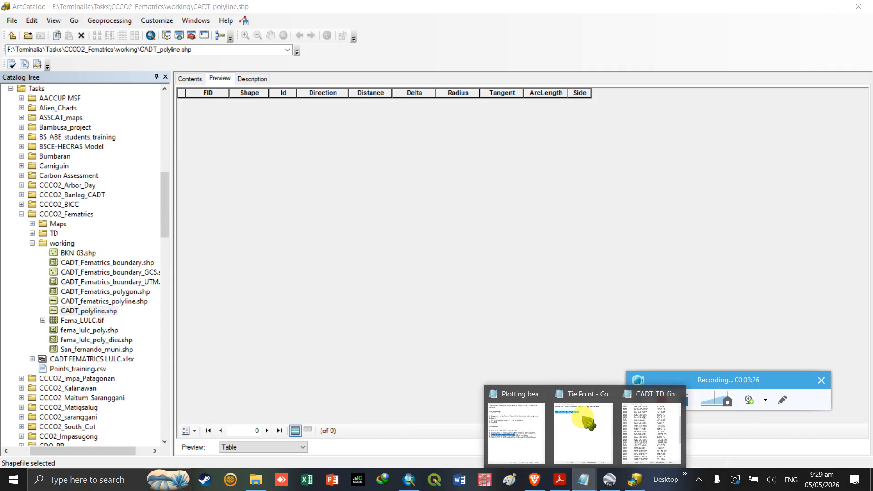
click(526, 448)
click(588, 231)
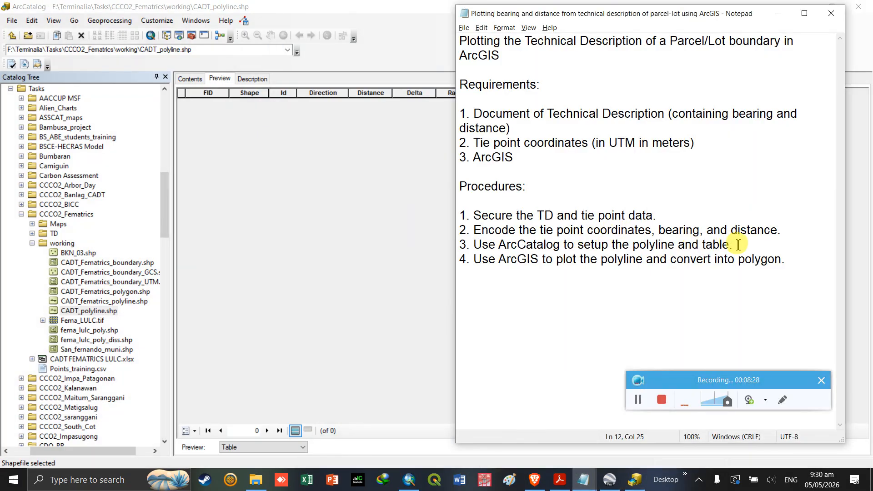
drag(738, 244, 498, 240)
click(656, 245)
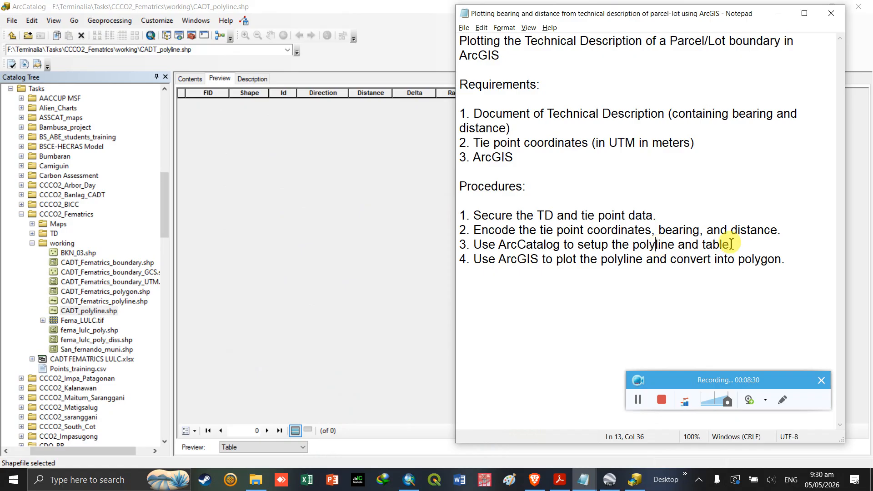
Step: Launch ArcMap from ArcCatalog and dismiss the getting-started prompt to work in an untitled map
click(391, 10)
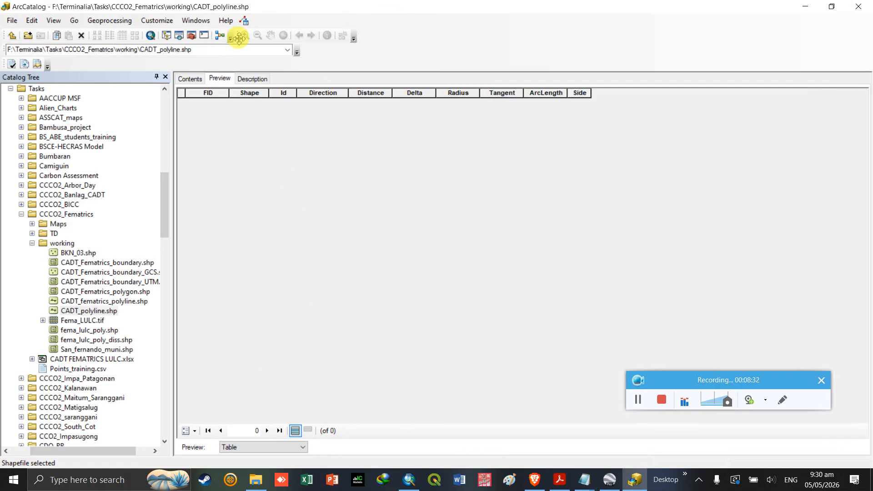
click(152, 36)
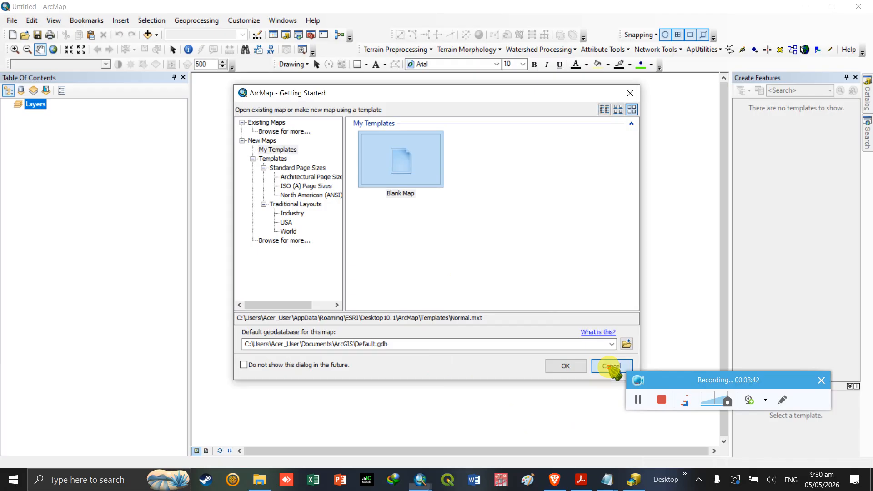
click(612, 367)
Step: Add CADT_polyline.shp to the map from the CCCO2_Fematrics working folder under F:\Terminalia\Tasks
mouse_move(867, 95)
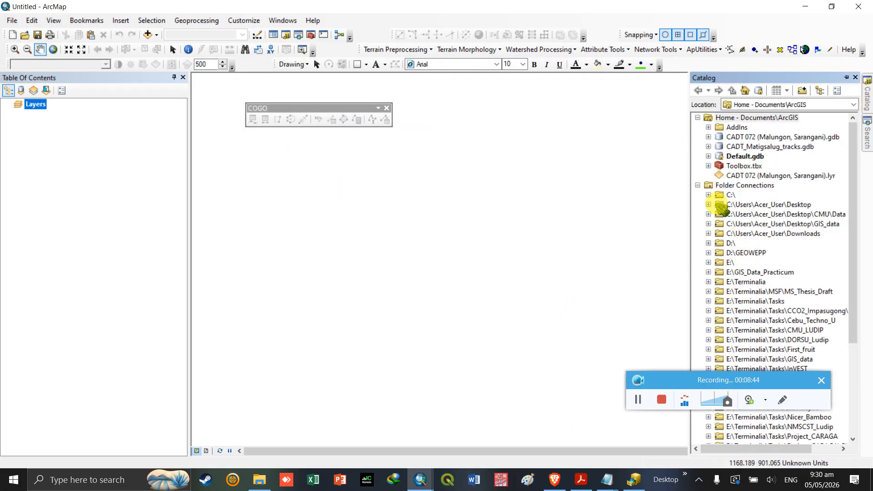
scroll(723, 213, down, 5)
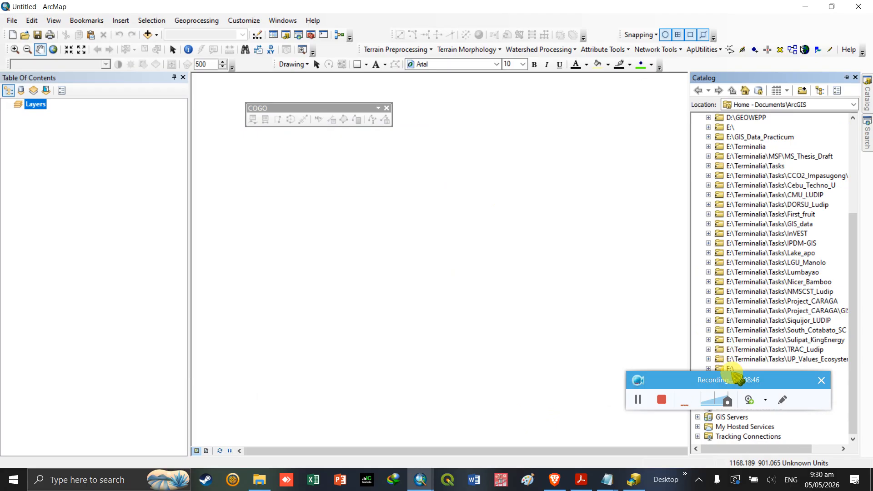
drag(732, 374, 737, 417)
click(708, 379)
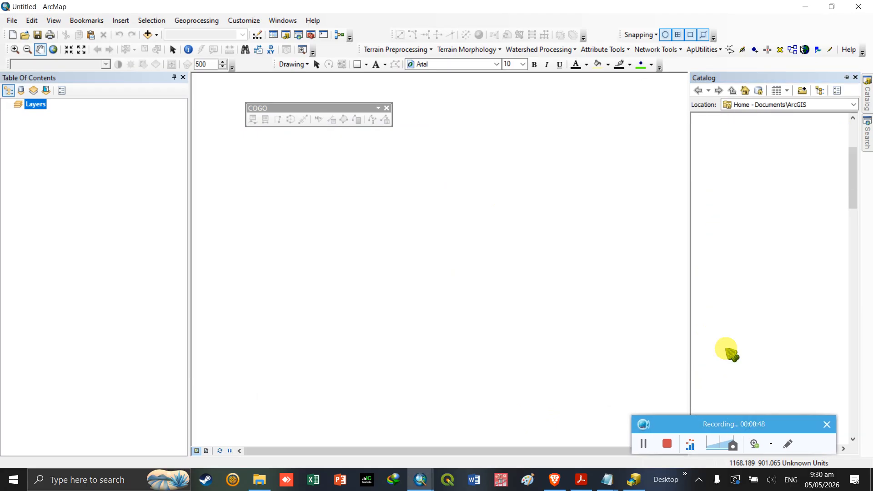
scroll(727, 319, down, 5)
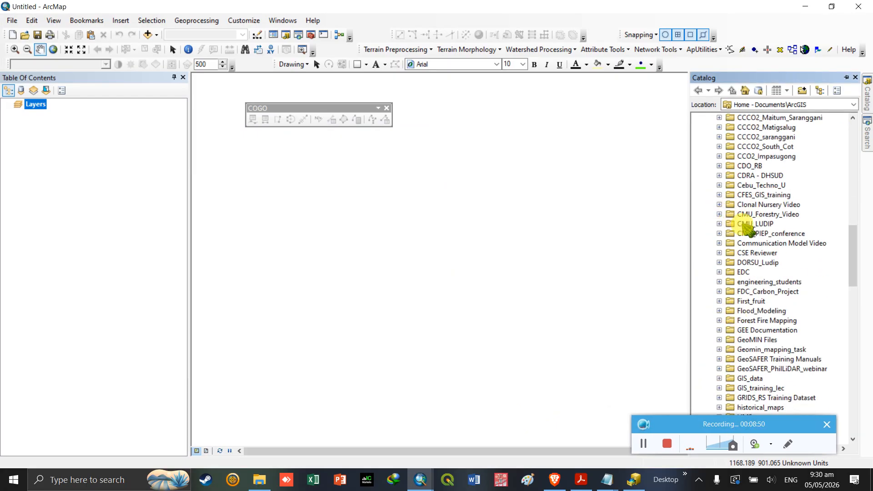
scroll(748, 230, up, 7)
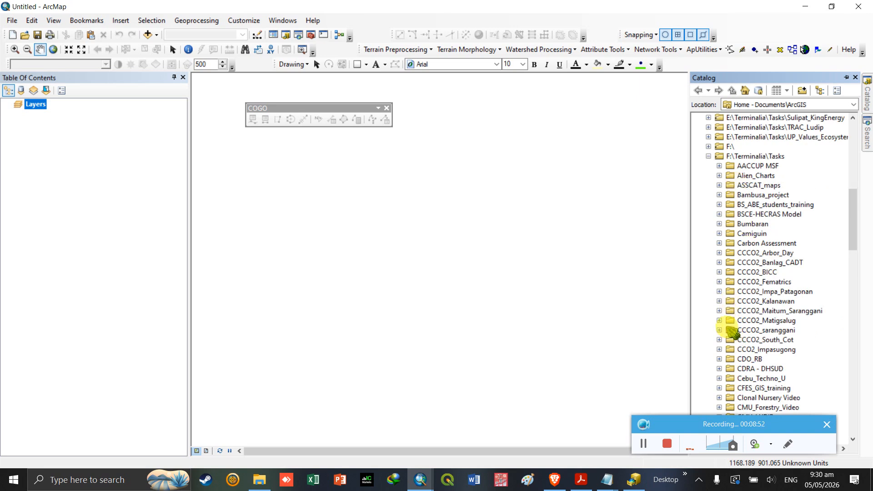
click(720, 282)
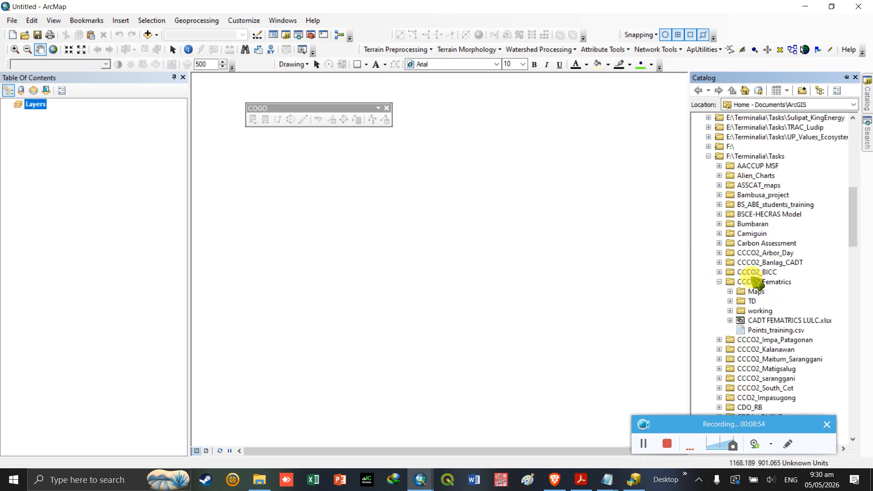
click(730, 311)
scroll(795, 309, down, 1)
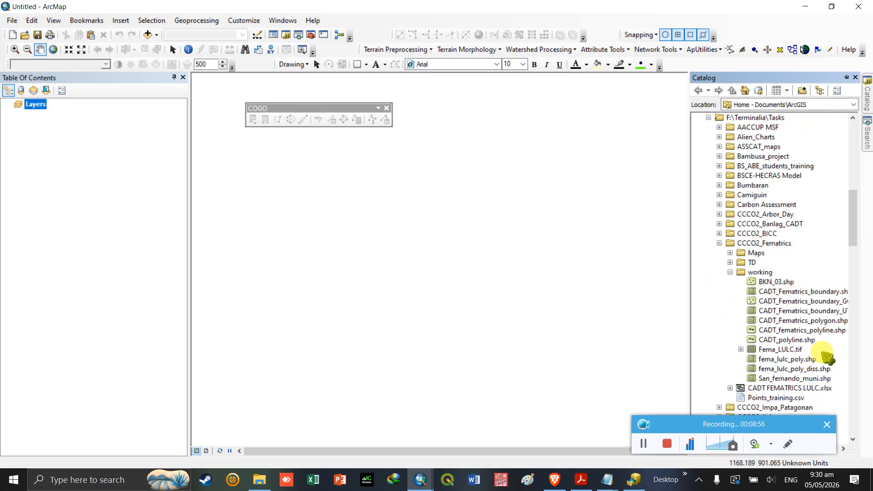
click(793, 341)
drag(796, 344, 419, 291)
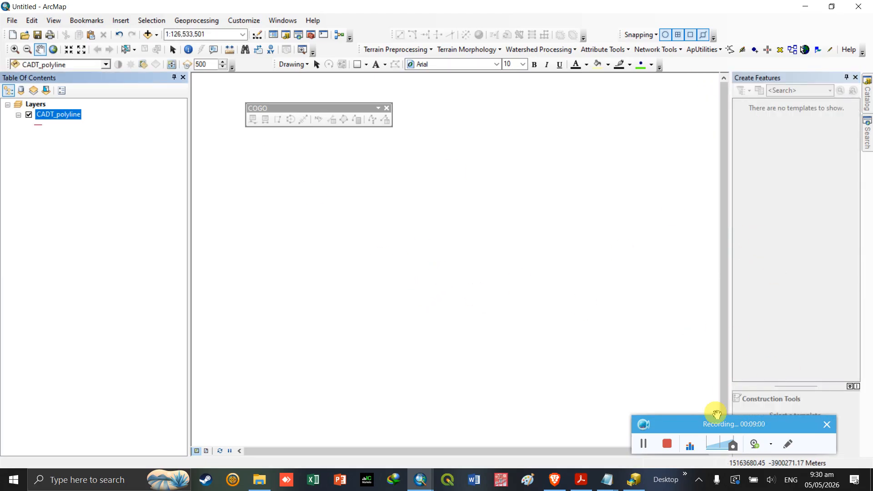
Step: Review the encoded bearings and distances in the CADT_TD_final text file, and return to the map
drag(705, 423, 689, 294)
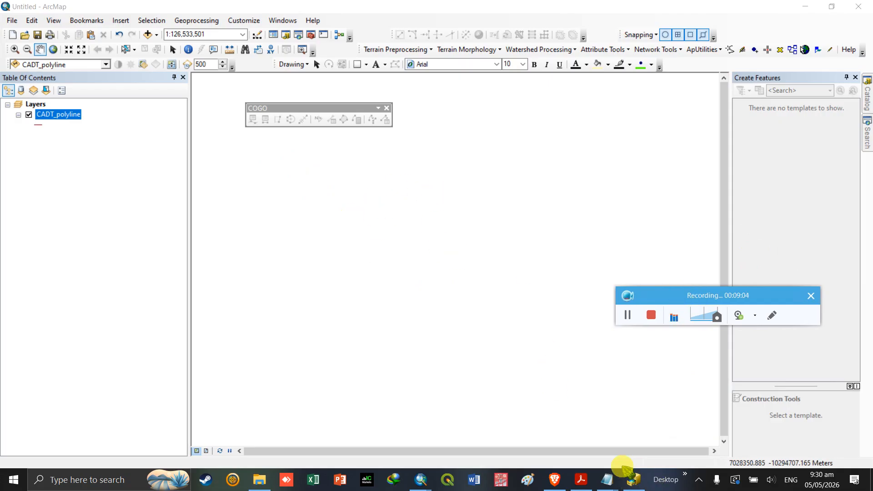
mouse_move(608, 477)
click(678, 426)
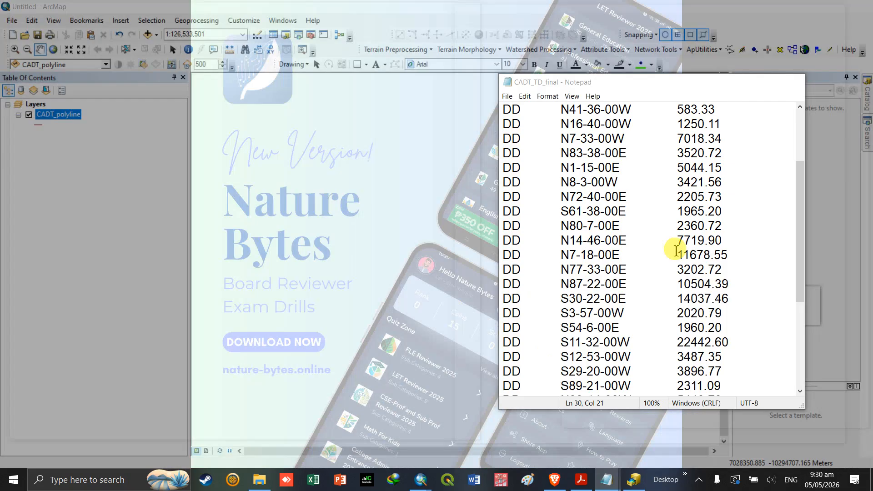
click(638, 203)
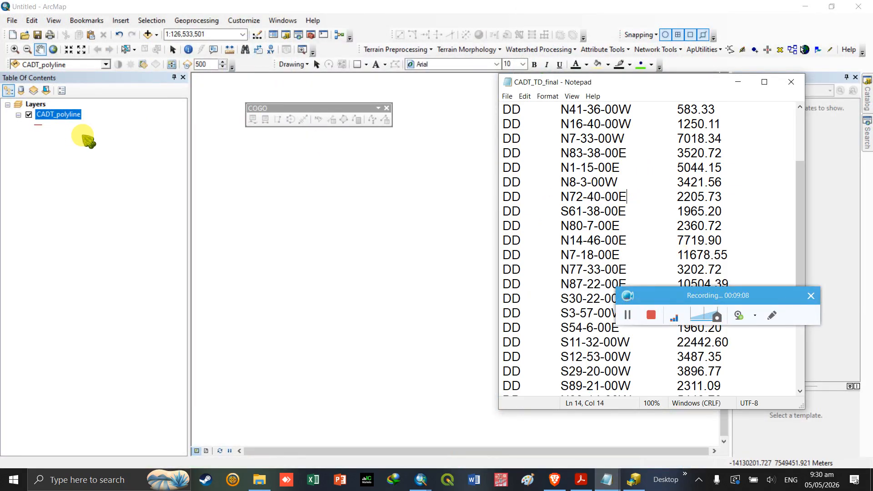
click(73, 119)
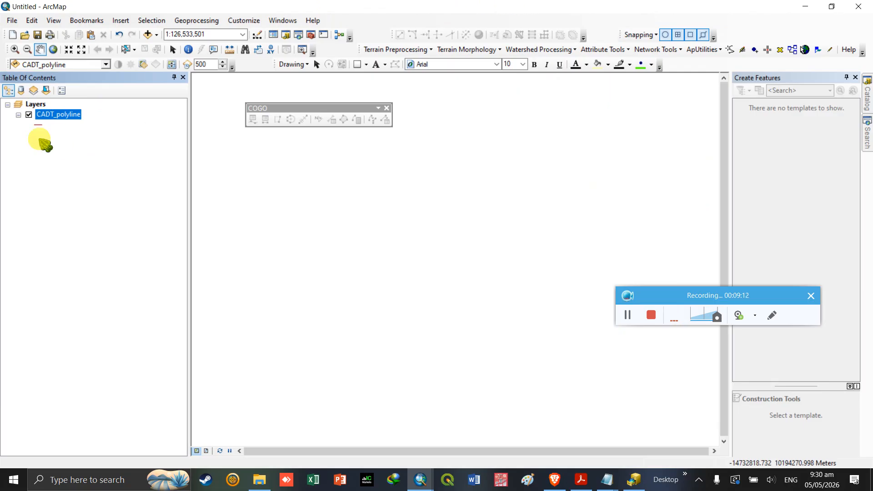
Step: Start an edit session on the CADT_polyline layer and display the COGO toolbar beneath the Editor toolbar
right_click(78, 120)
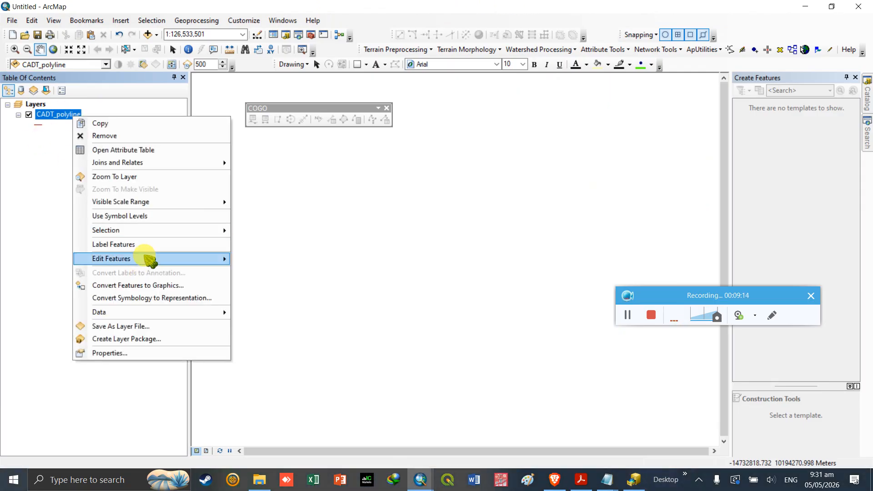
click(280, 260)
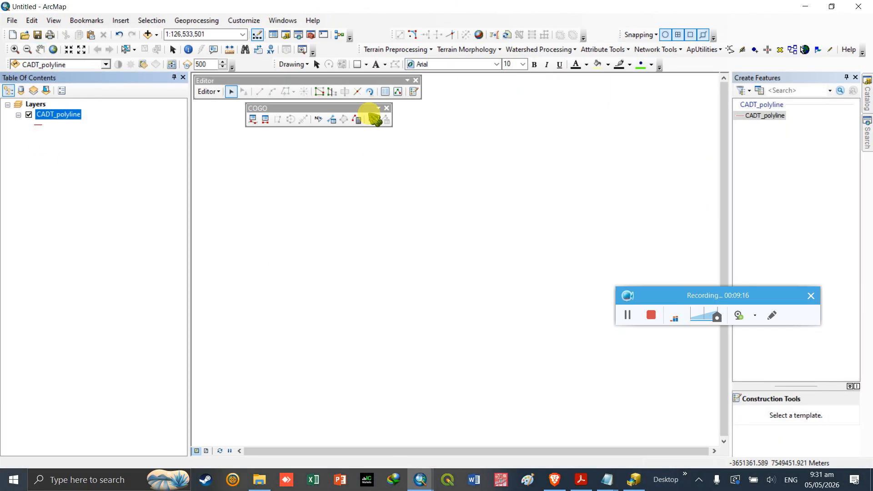
drag(301, 109, 477, 115)
click(572, 106)
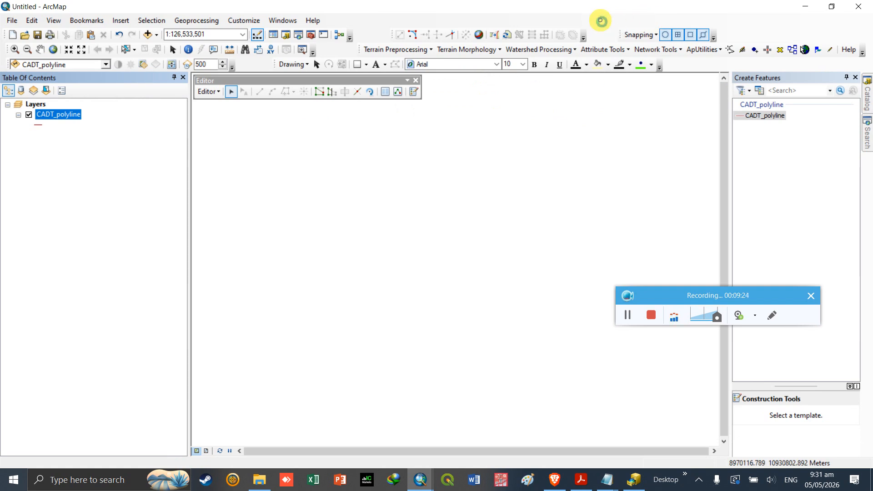
right_click(589, 25)
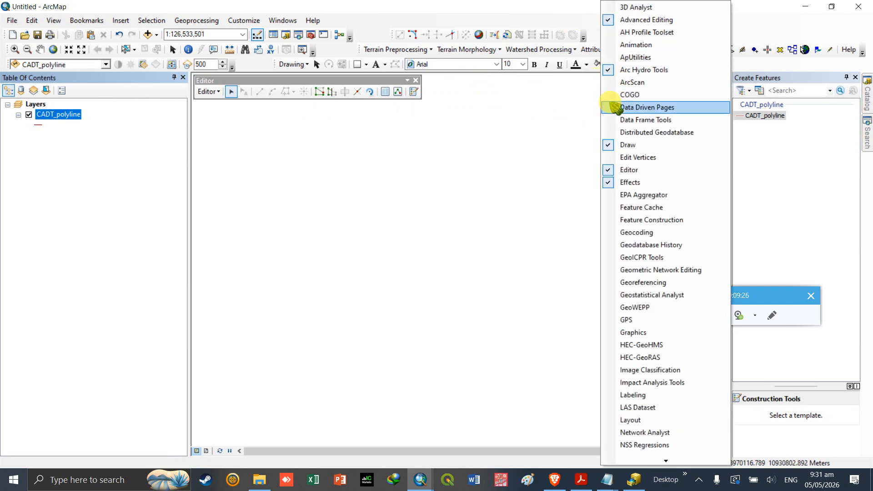
click(628, 95)
drag(487, 109, 282, 122)
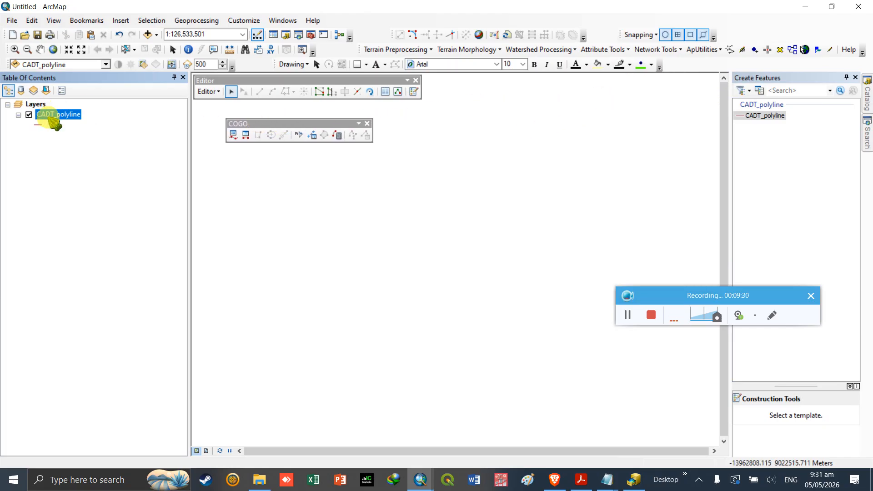
Step: Open the COGO Traverse tool and set its feature template to CADT_polyline
click(233, 135)
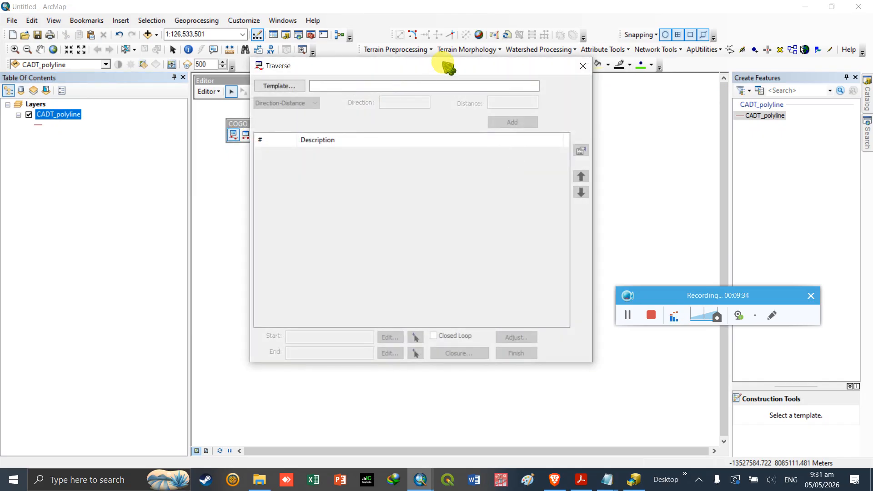
mouse_move(439, 66)
mouse_down()
mouse_move(462, 80)
mouse_move(403, 66)
mouse_move(443, 78)
mouse_up()
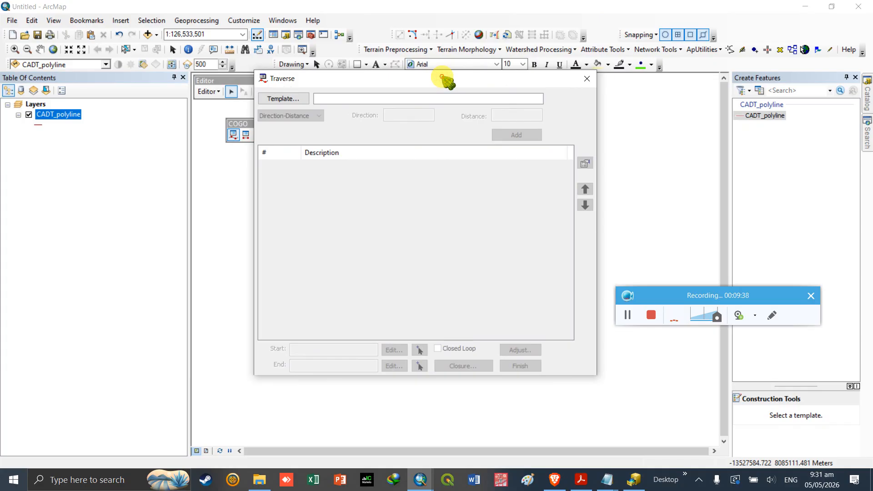
right_click(367, 197)
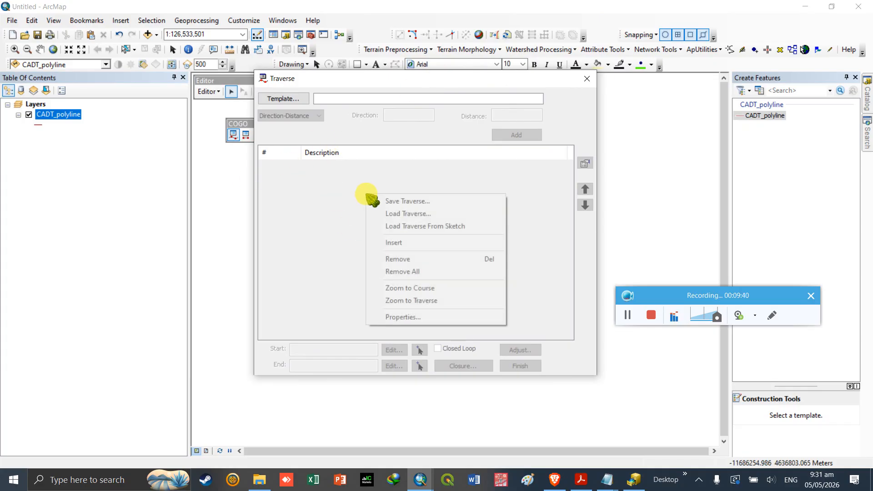
click(287, 133)
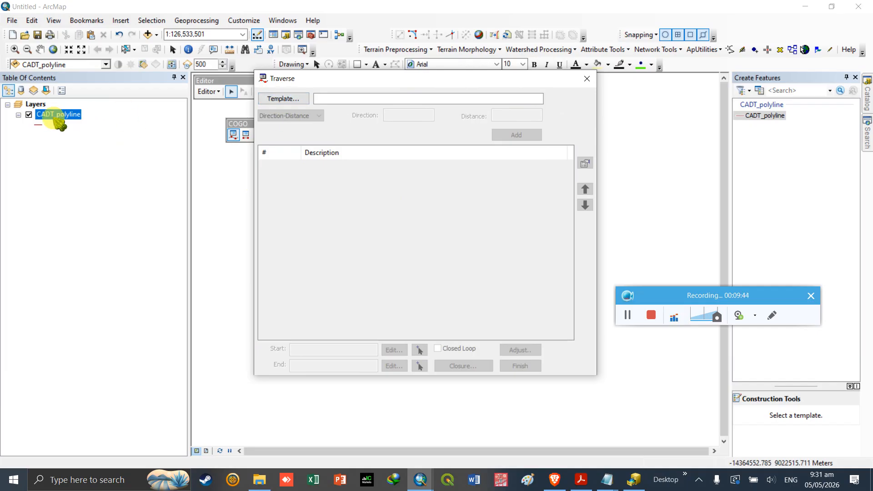
click(276, 102)
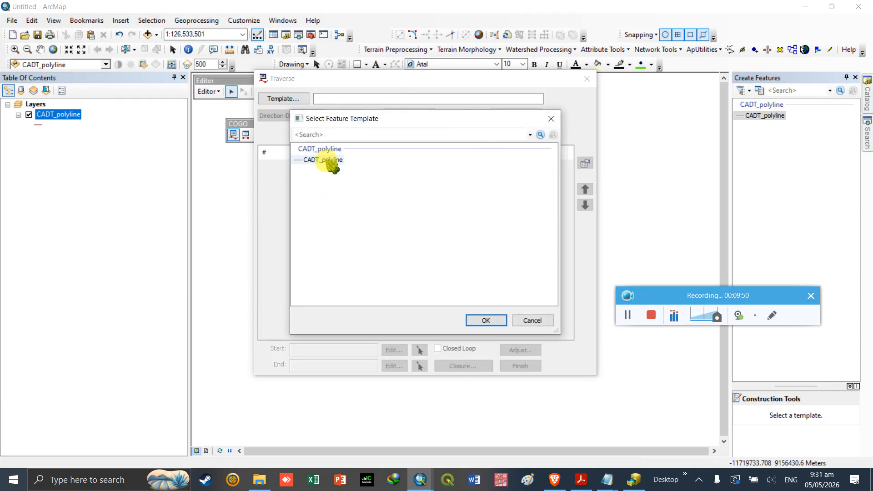
click(333, 162)
click(486, 321)
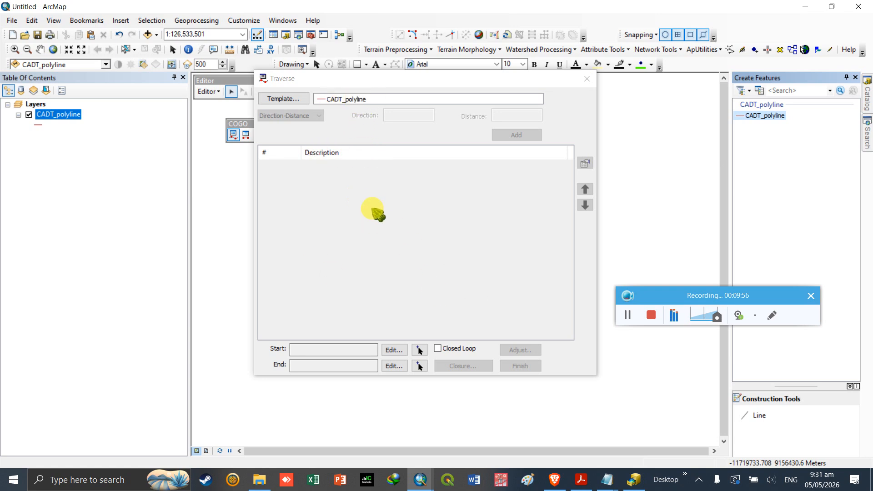
Step: Load the traverse courses from the CADT_TD_final text file in the TD folder
right_click(390, 208)
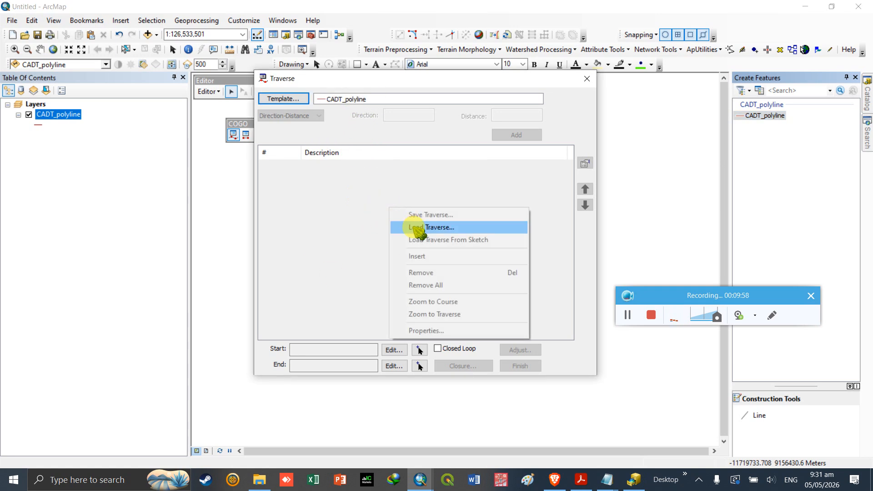
click(437, 227)
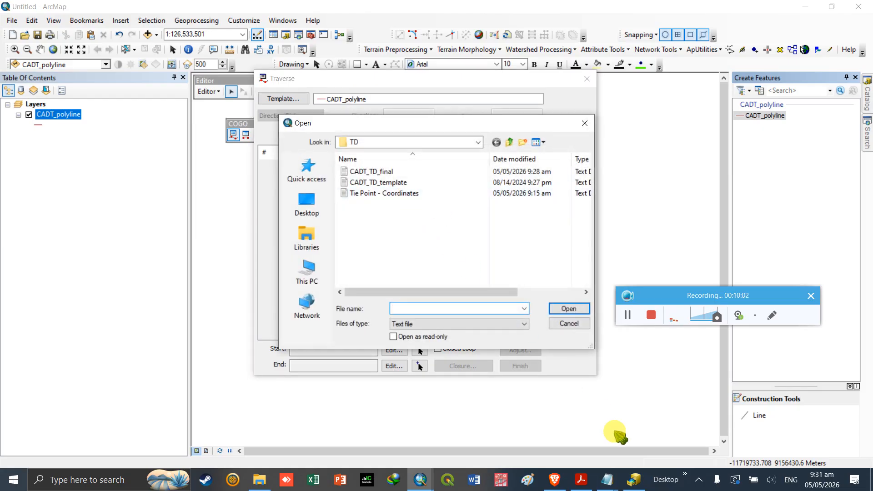
mouse_move(605, 482)
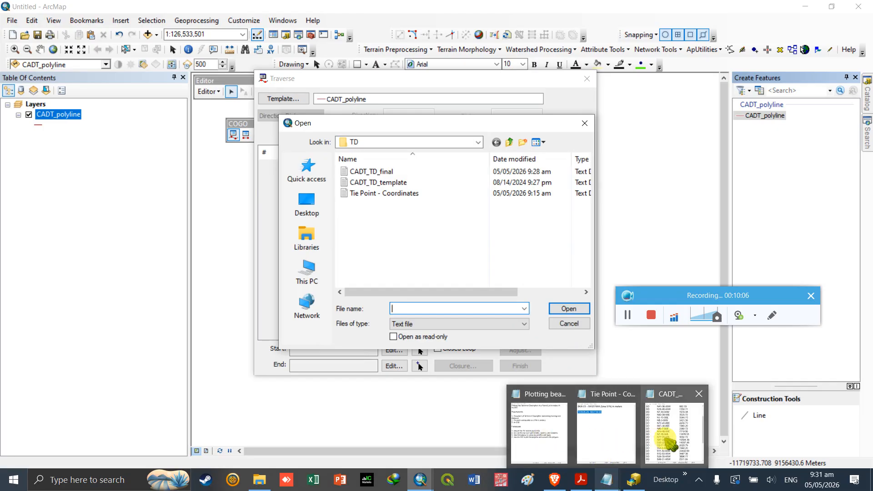
mouse_move(684, 439)
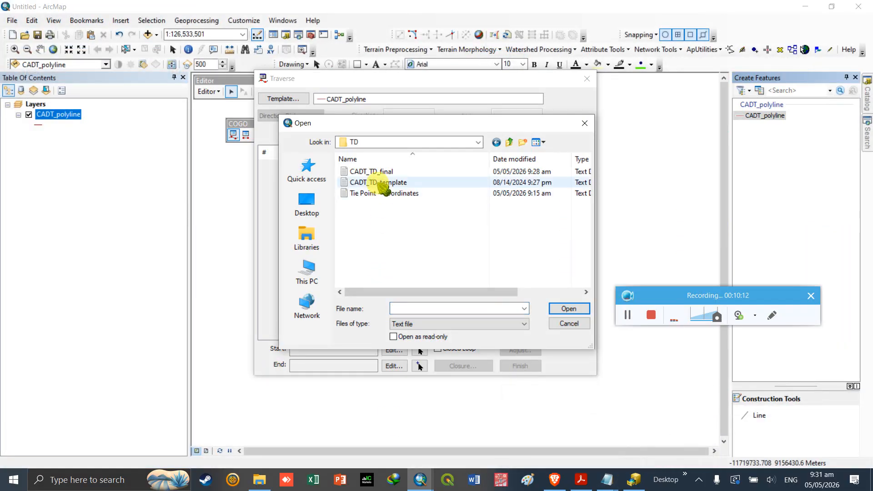
click(380, 171)
click(376, 172)
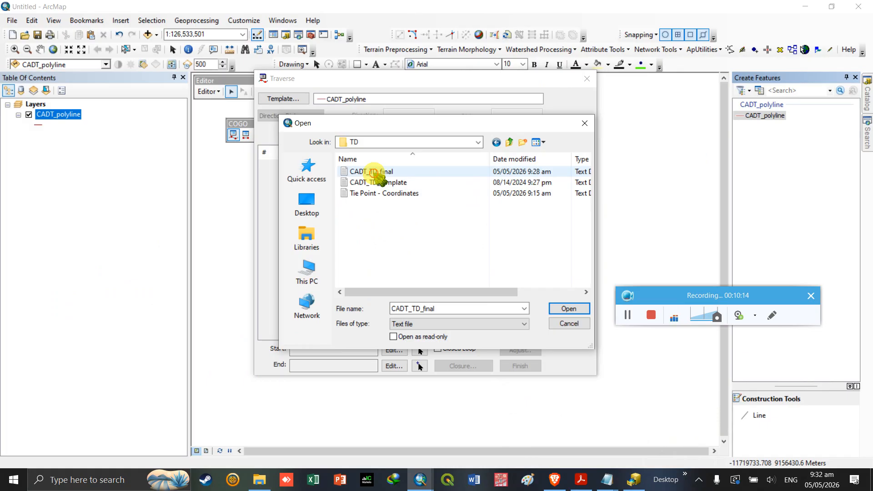
click(574, 309)
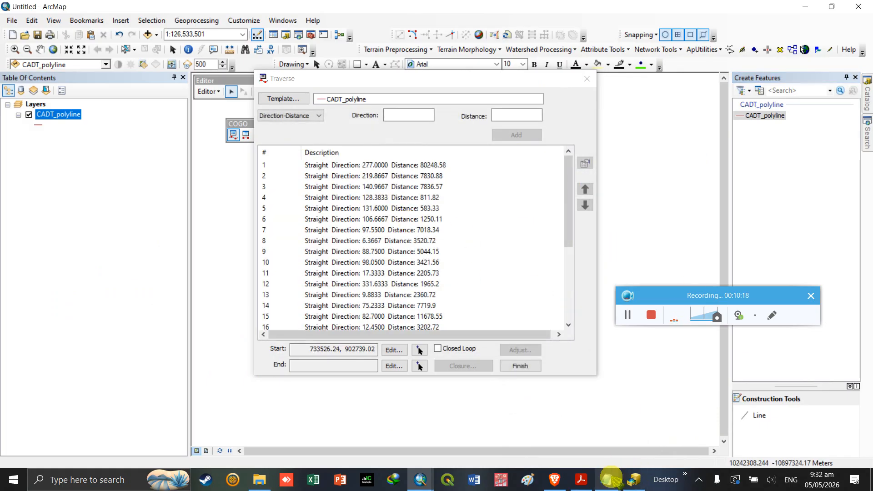
Step: Compare the loaded traverse courses and start point with the bearings and distances in the CADT_TD_final text file
click(677, 431)
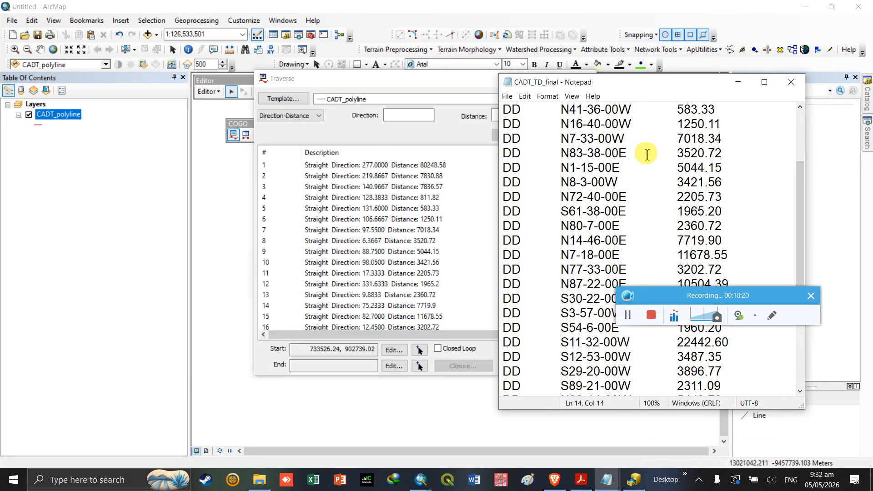
scroll(624, 183, down, 5)
scroll(594, 189, up, 5)
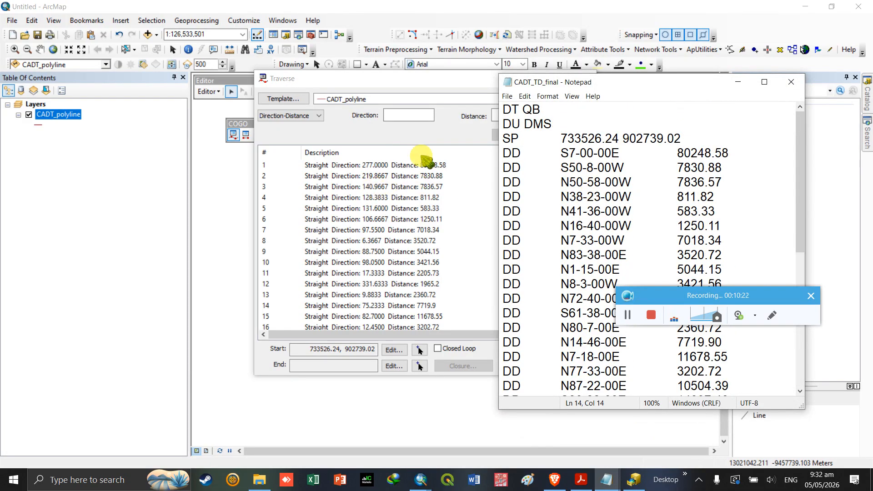
click(447, 86)
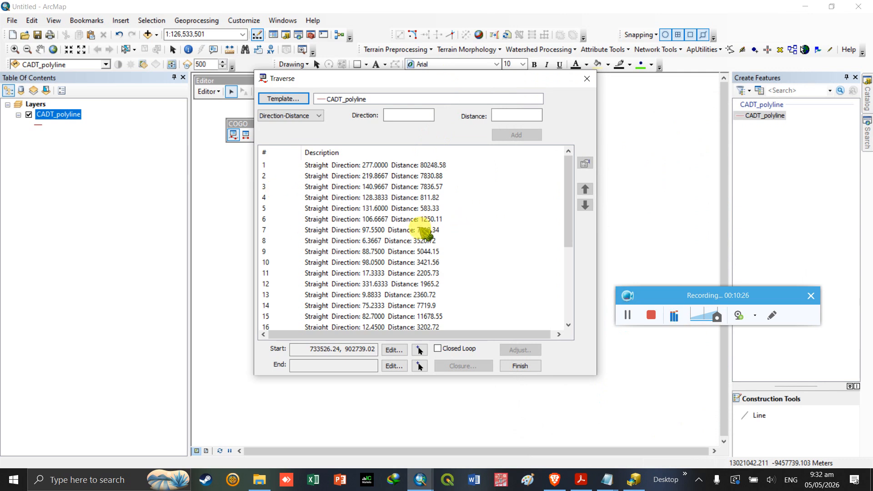
scroll(384, 223, down, 2)
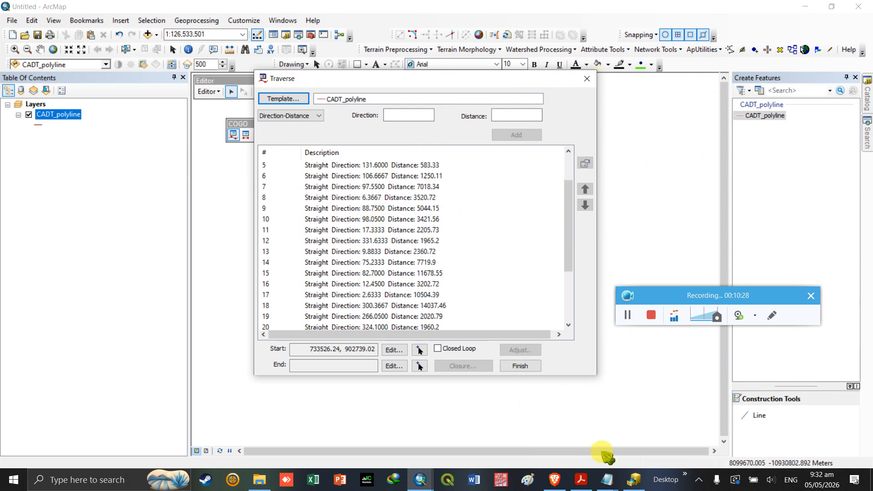
Step: Compare the SP coordinates in the CADT_TD_final text file with the traverse's start point
mouse_move(606, 479)
click(668, 439)
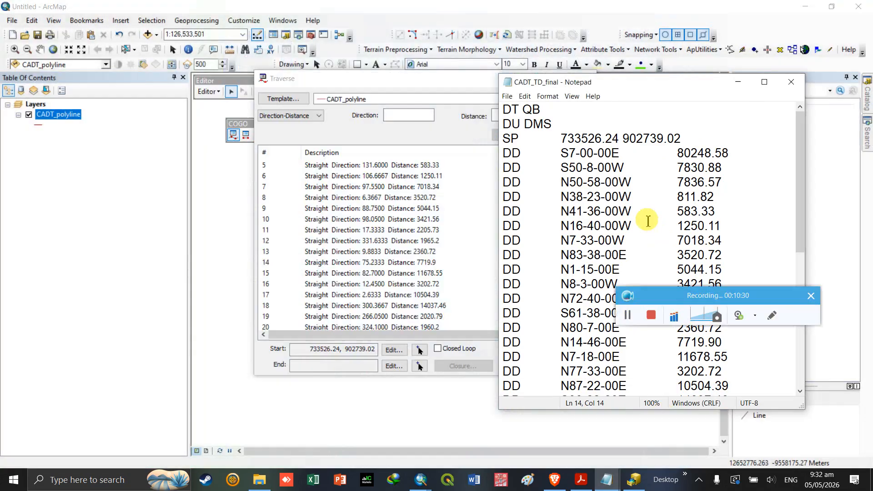
drag(695, 137, 556, 135)
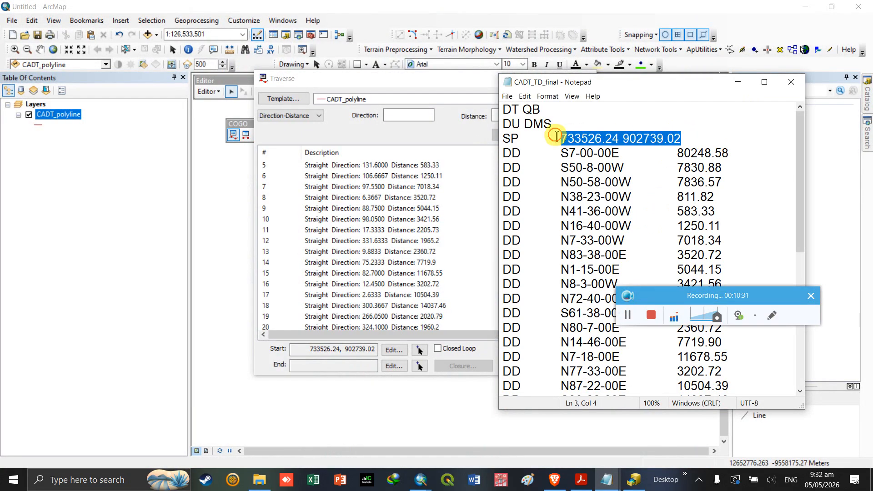
click(694, 136)
click(303, 351)
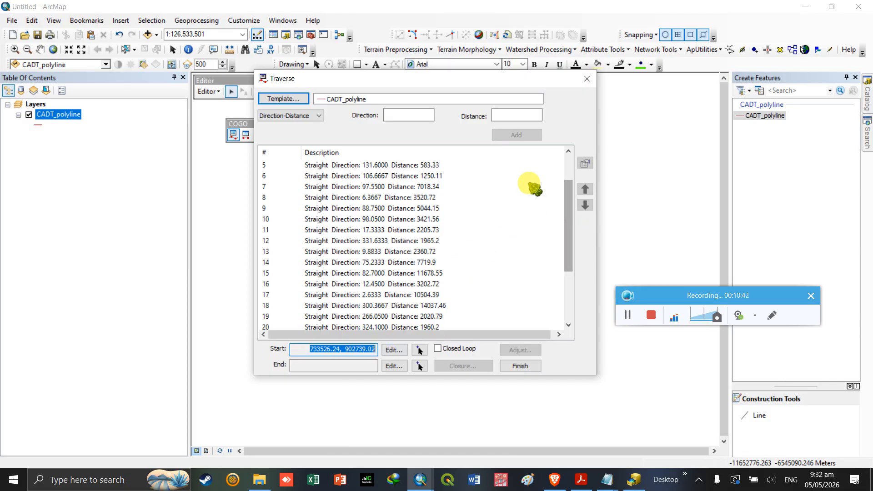
Step: Finish the traverse to create its lines, close the Traverse window and zoom to the CADT_polyline layer
drag(571, 244, 550, 359)
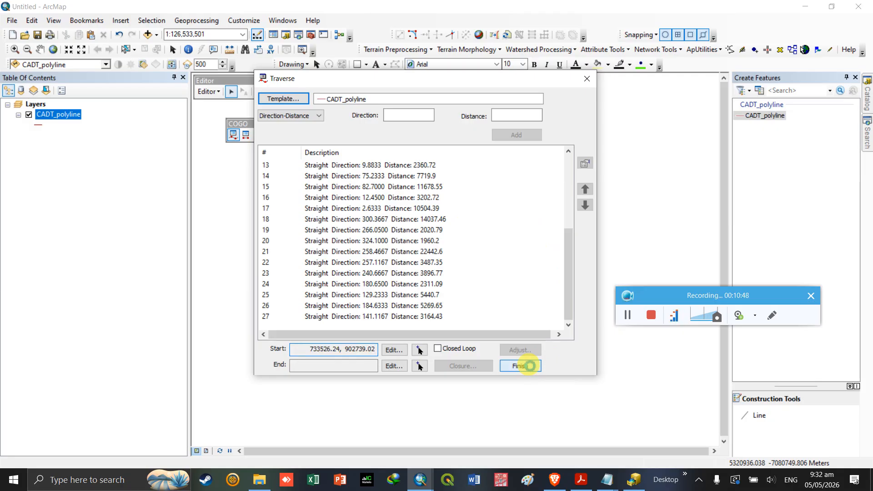
click(529, 365)
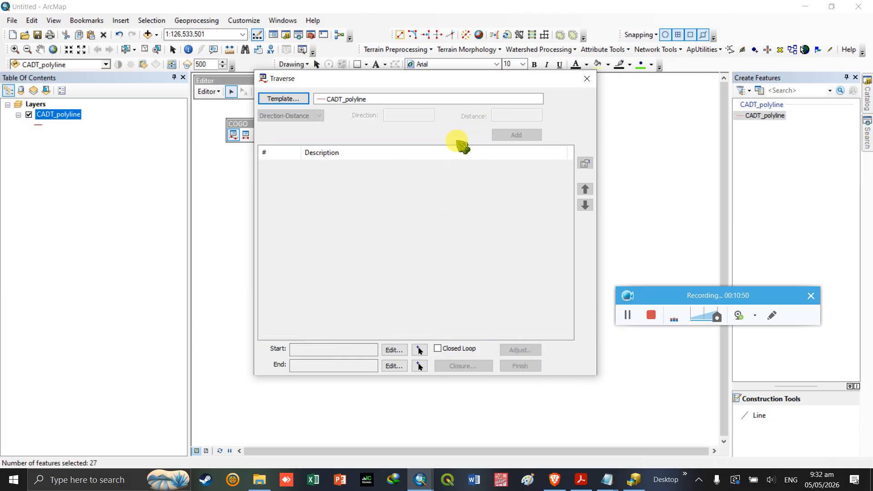
click(586, 79)
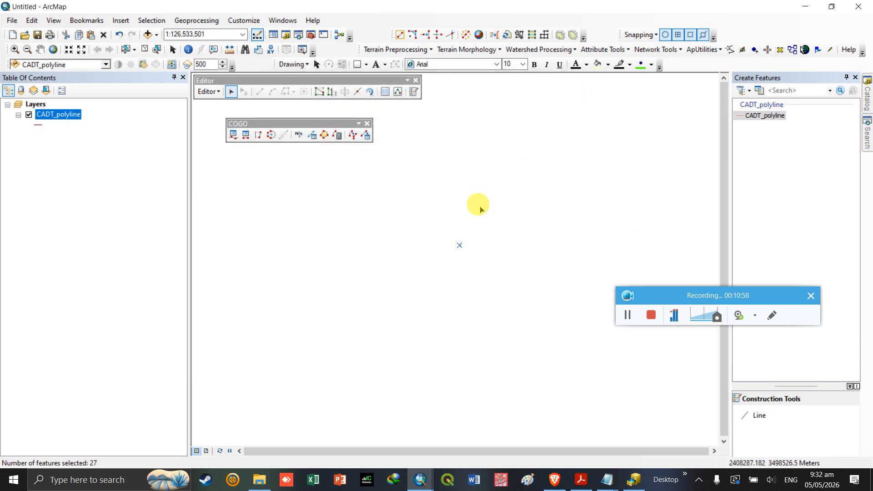
right_click(66, 118)
click(109, 176)
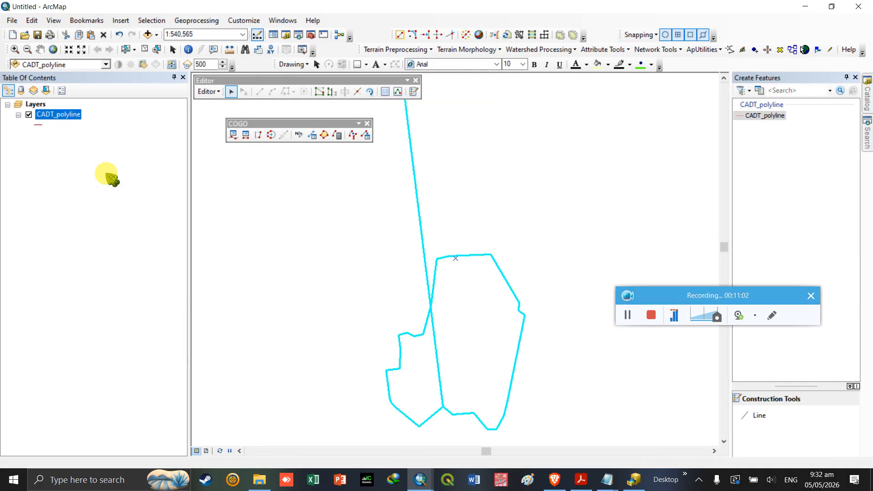
scroll(473, 345, down, 2)
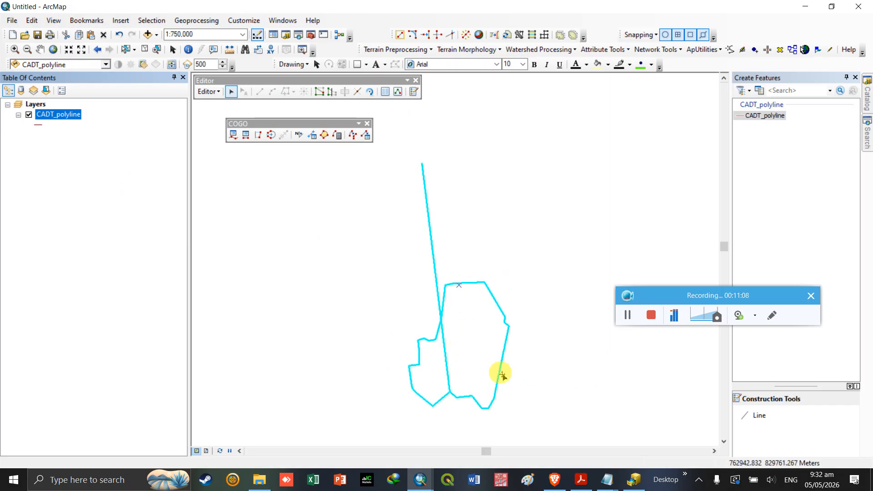
scroll(465, 384, up, 1)
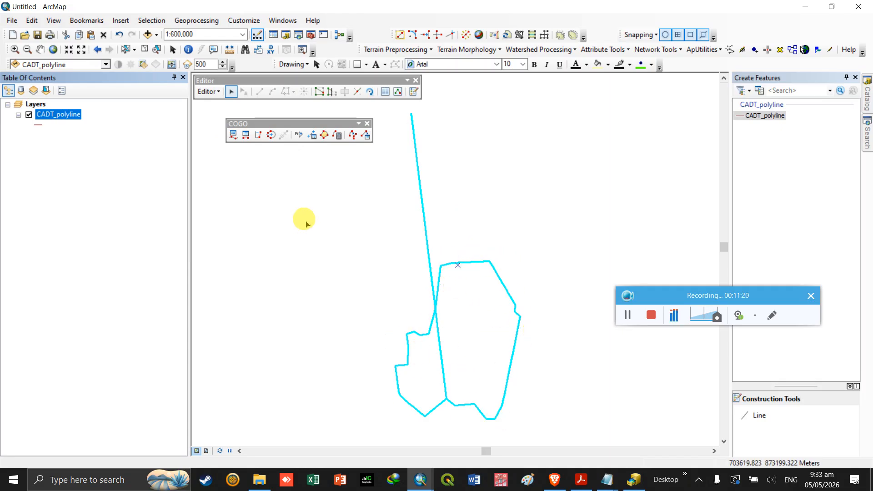
Step: Update the COGO attributes of the selected traverse lines, overwriting existing values, and stop editing with the edits saved
click(365, 135)
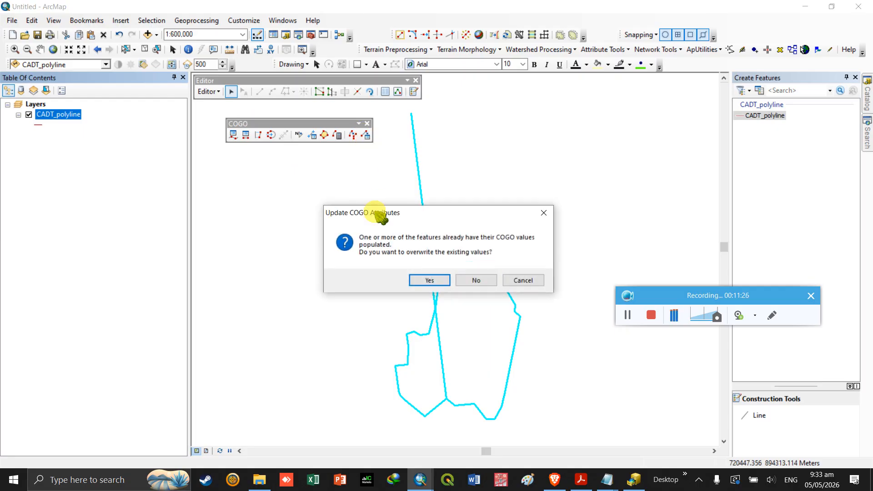
click(429, 279)
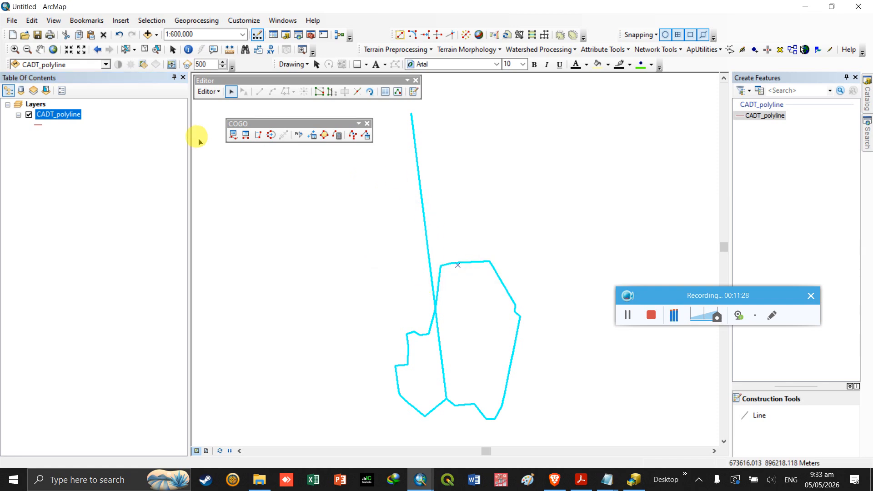
click(204, 92)
click(220, 116)
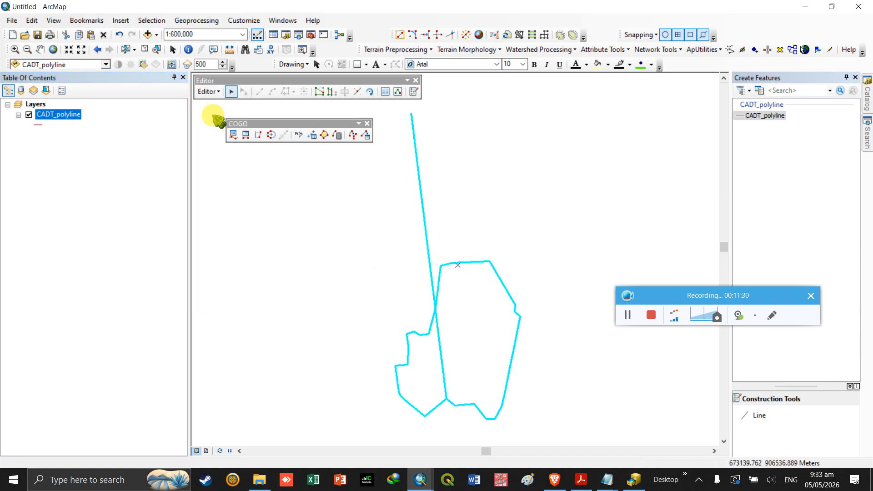
click(402, 271)
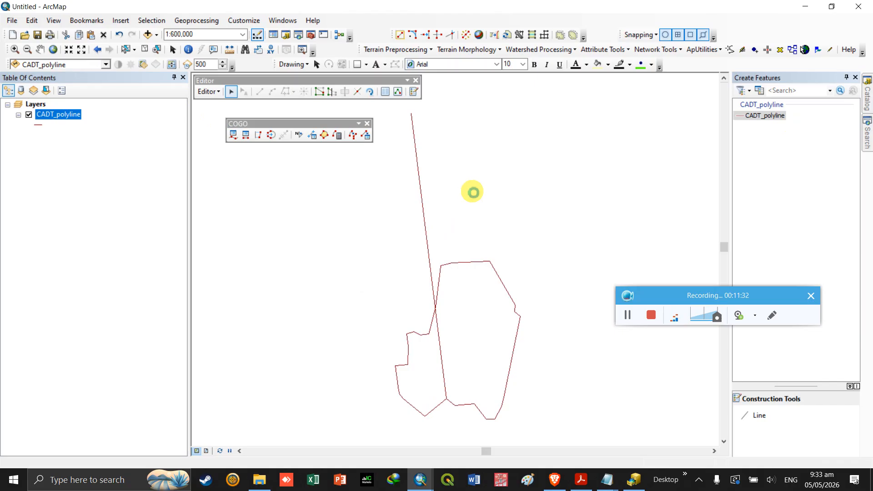
Step: Start a new shapefile in the working folder, named CADT_polygon with feature type Polygon
click(867, 98)
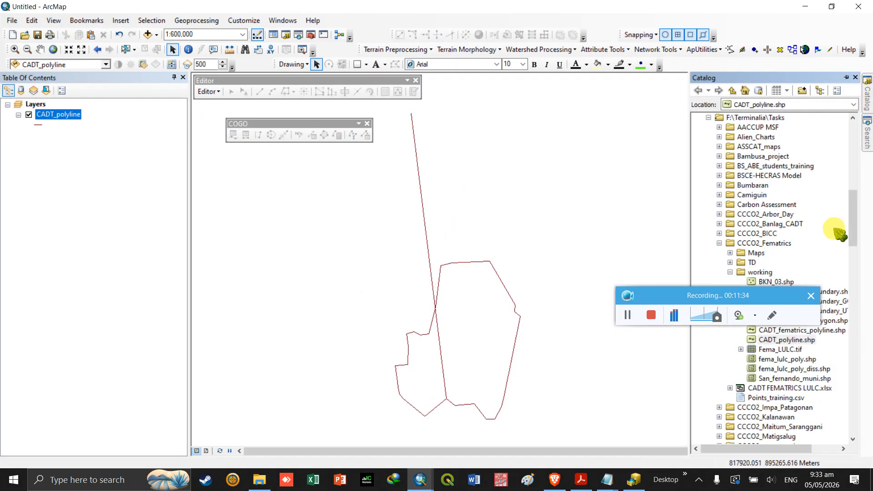
drag(744, 336, 767, 230)
right_click(758, 272)
right_click(760, 271)
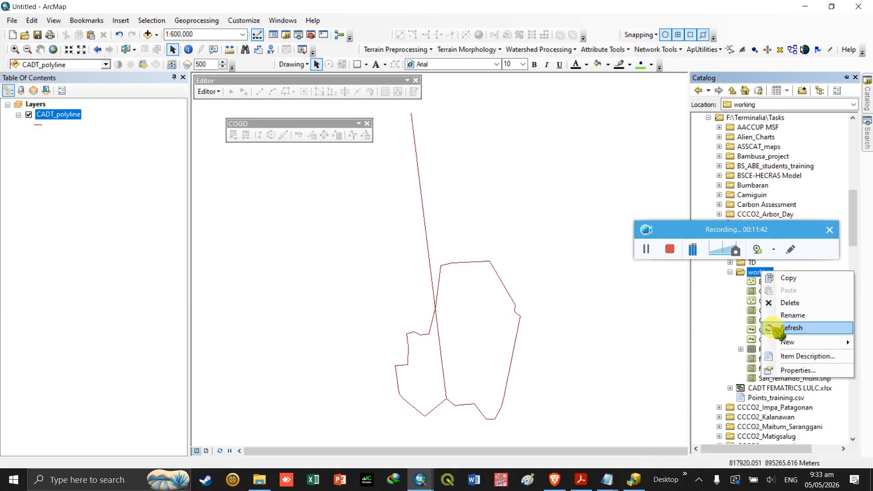
mouse_move(773, 343)
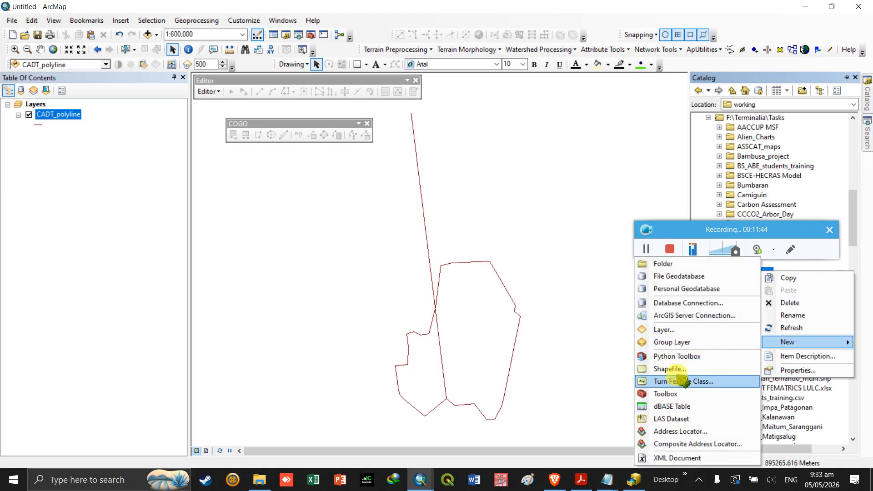
click(664, 368)
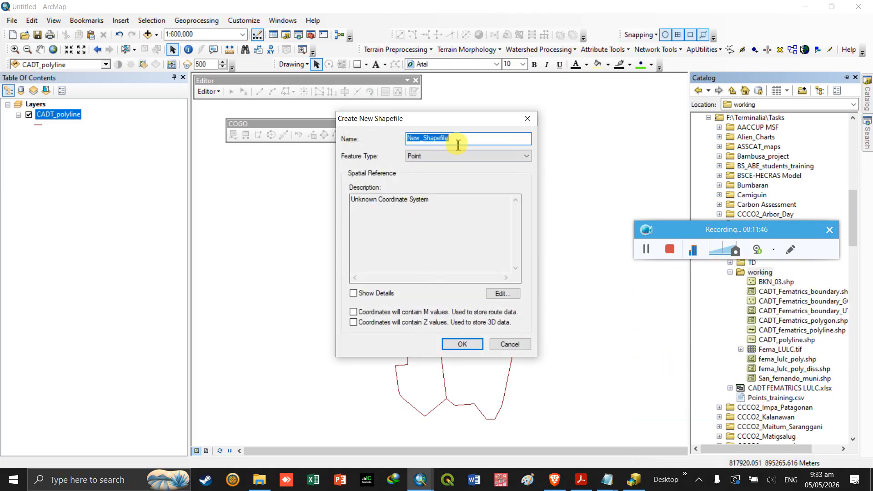
text(CADT_polygon)
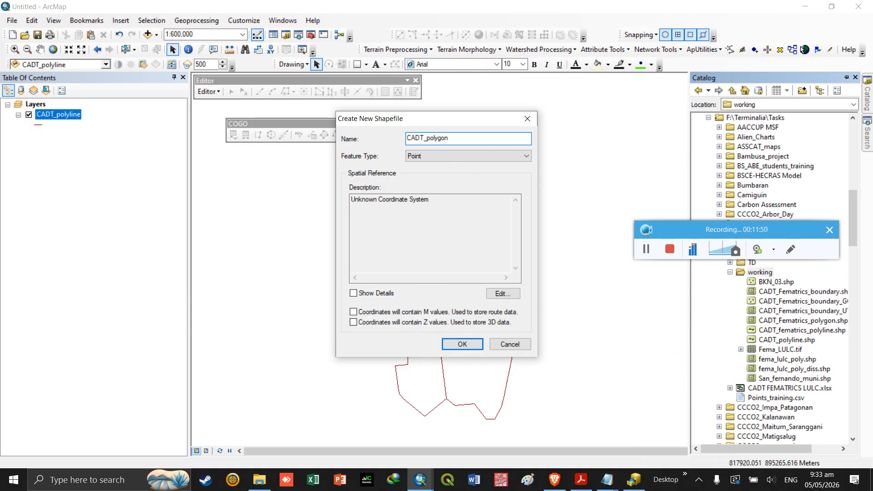
click(421, 157)
click(429, 174)
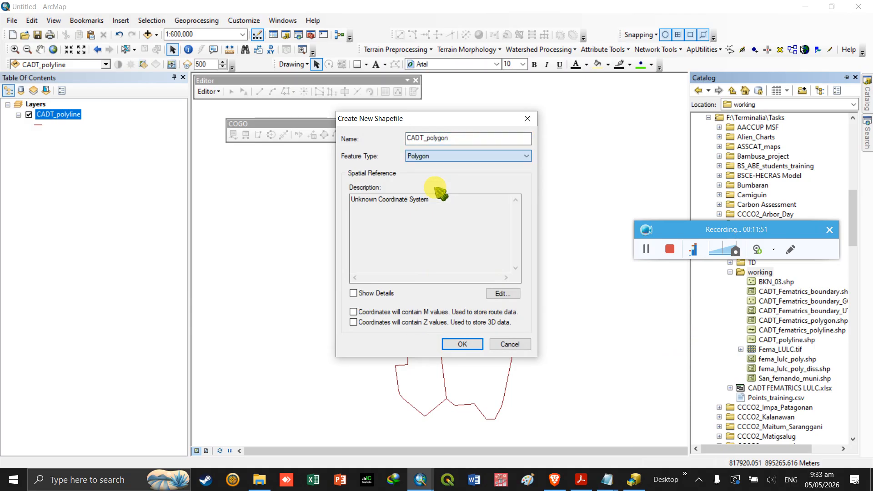
Step: Assign the WGS 1984 UTM Zone 51N coordinate system to the new shapefile and create it
click(502, 297)
click(409, 210)
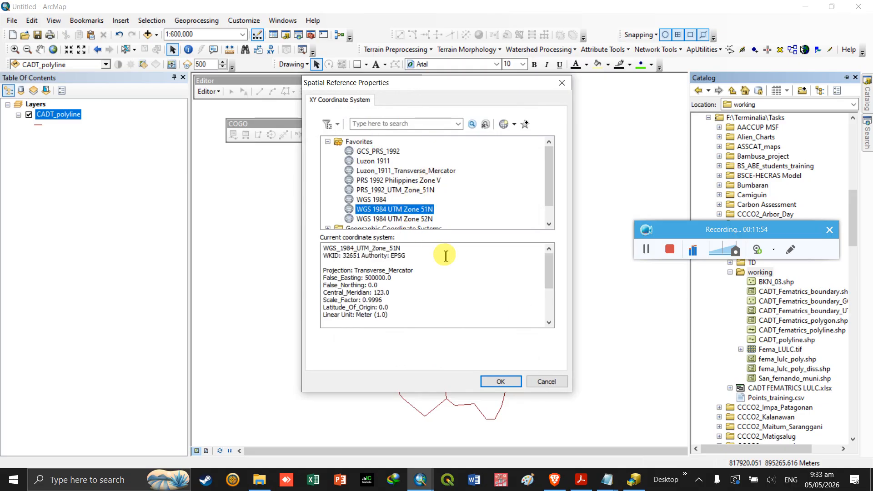
click(510, 381)
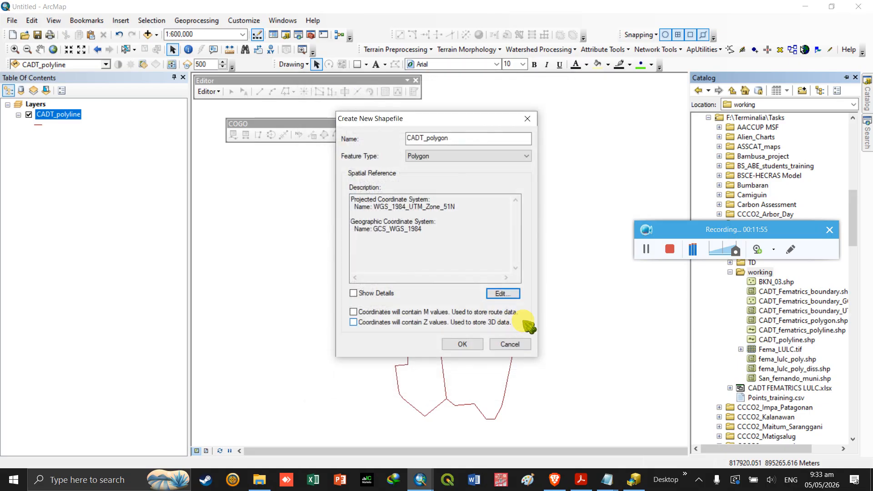
click(460, 344)
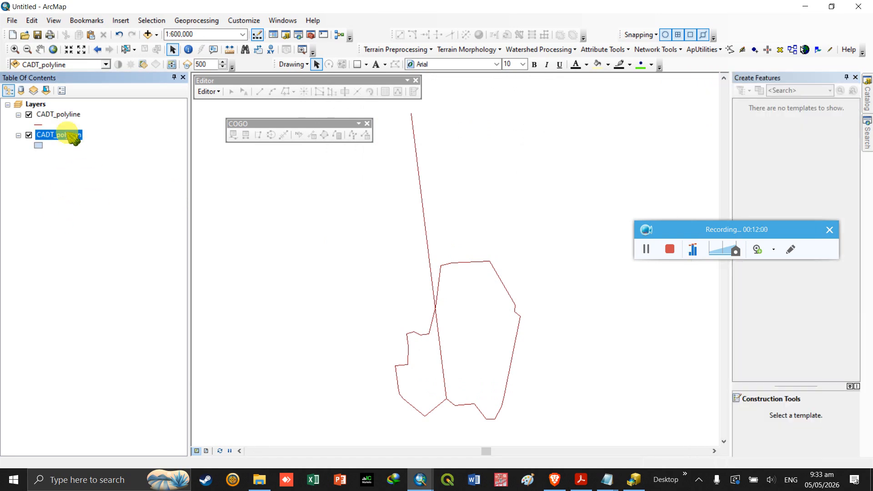
Step: Start an edit session on the CADT_polygon layer and choose its feature template with the Polygon construction tool
right_click(69, 135)
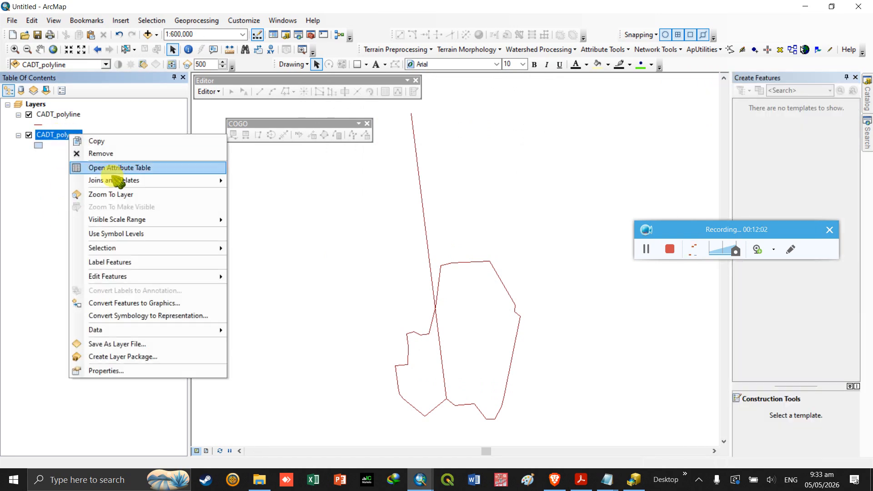
mouse_move(150, 276)
click(289, 280)
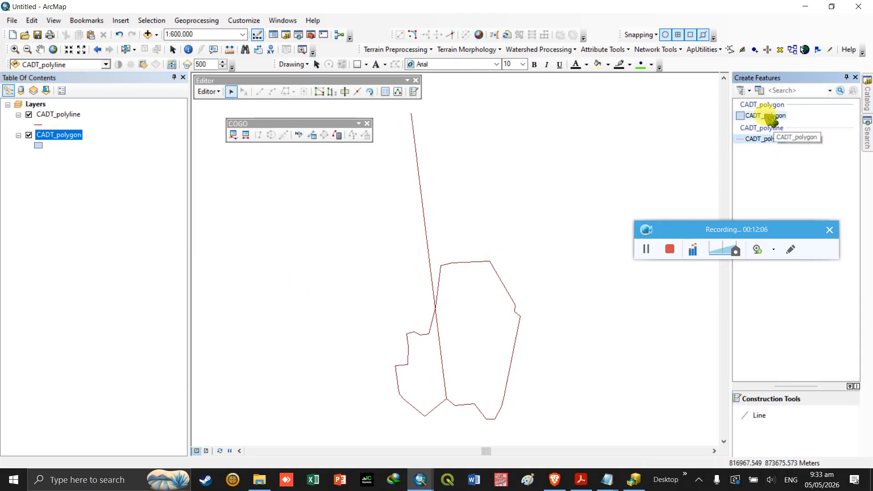
click(776, 118)
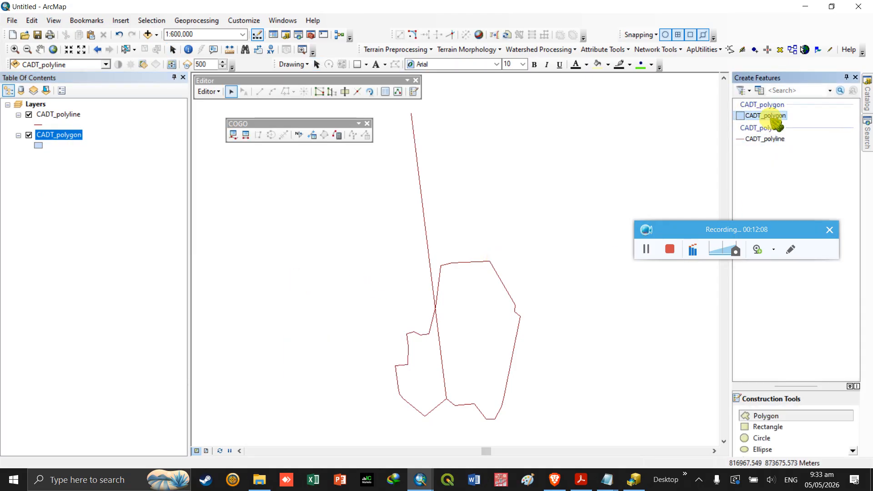
click(772, 417)
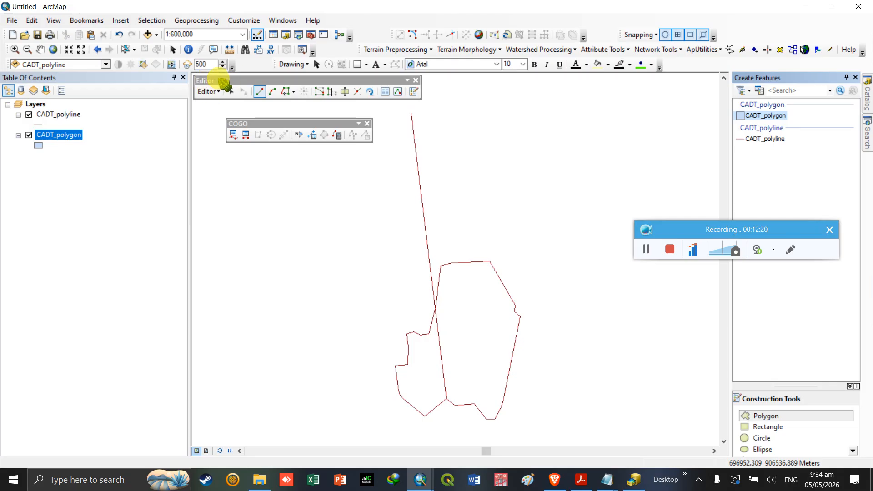
Step: Trace the closed parcel boundary of CADT_polyline from its upper-right corner back to the same endpoint, excluding the tie line, to create the polygon
right_click(385, 19)
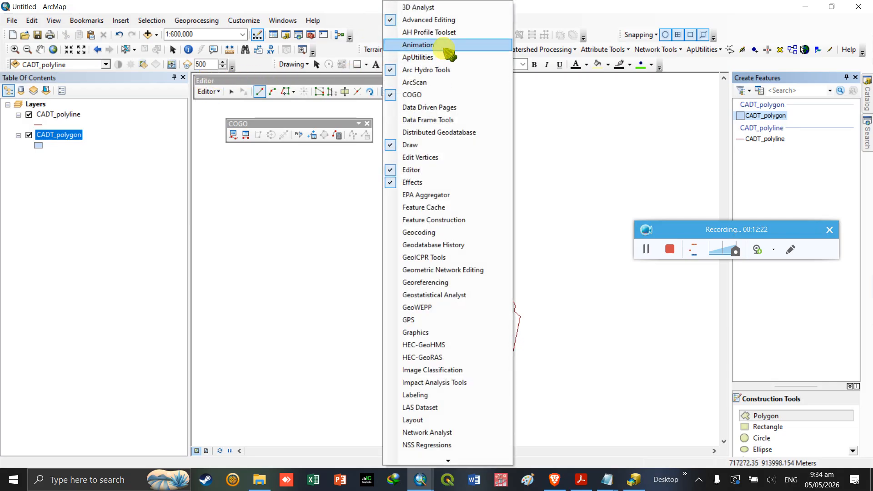
click(585, 16)
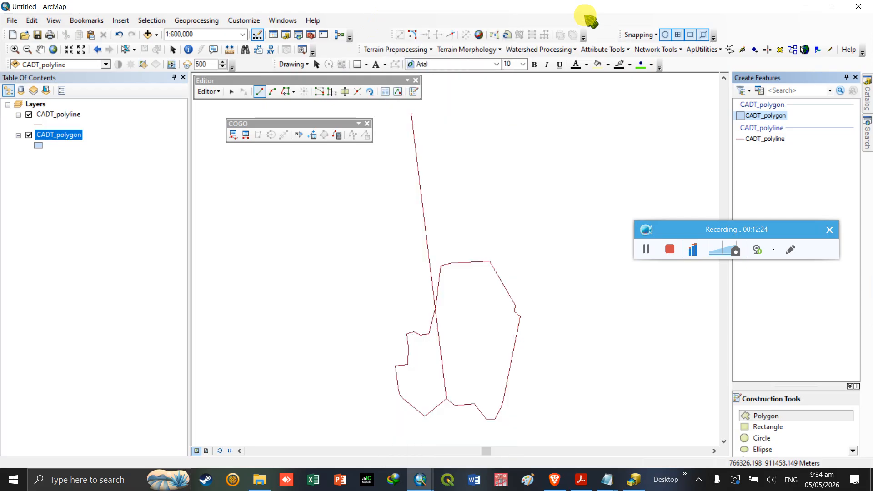
click(285, 92)
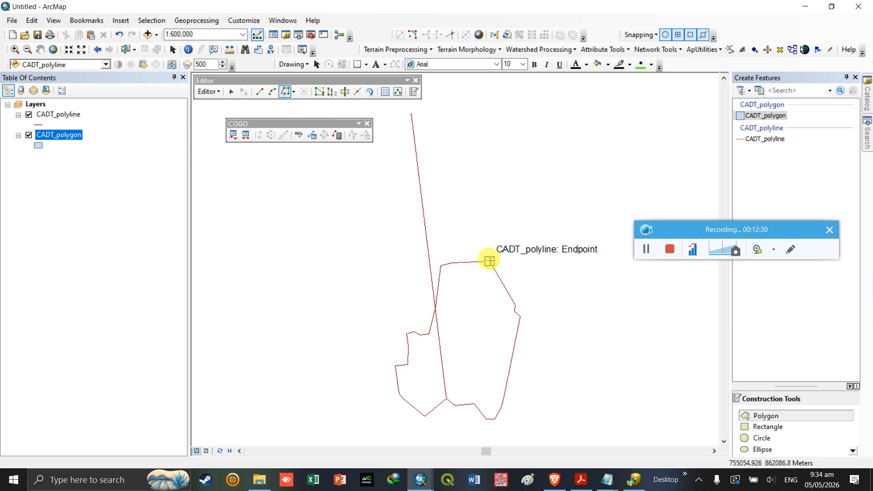
click(489, 262)
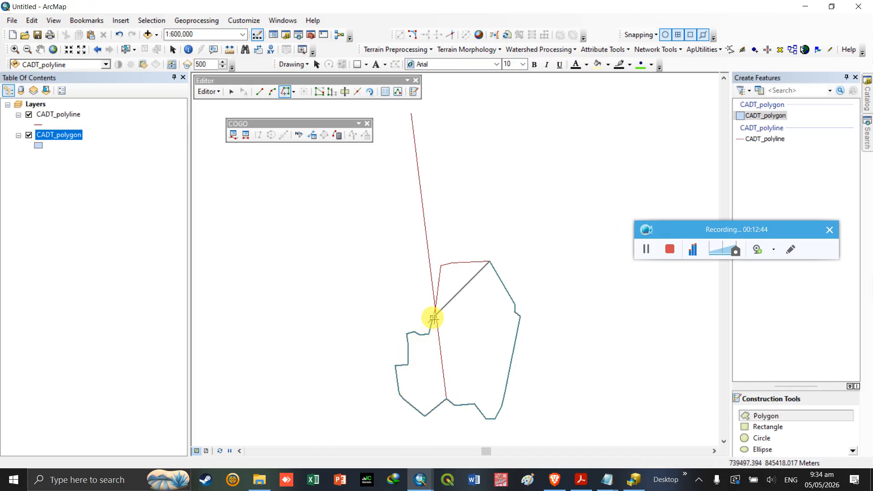
double_click(489, 262)
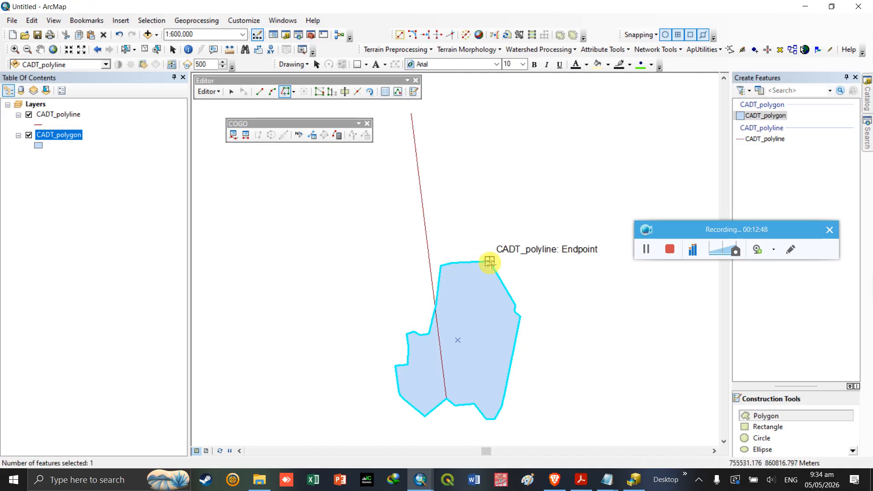
Step: Stop editing with the polygon edits saved, and hide the CADT_polyline layer
click(210, 93)
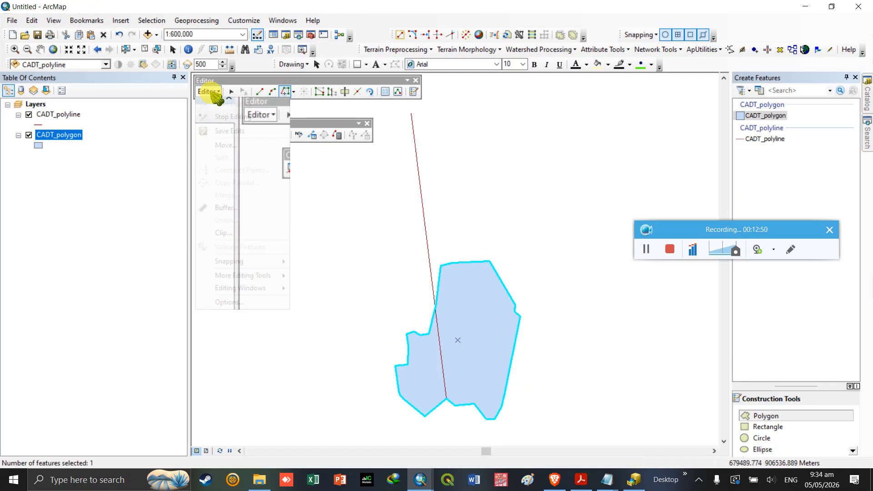
click(215, 116)
click(409, 272)
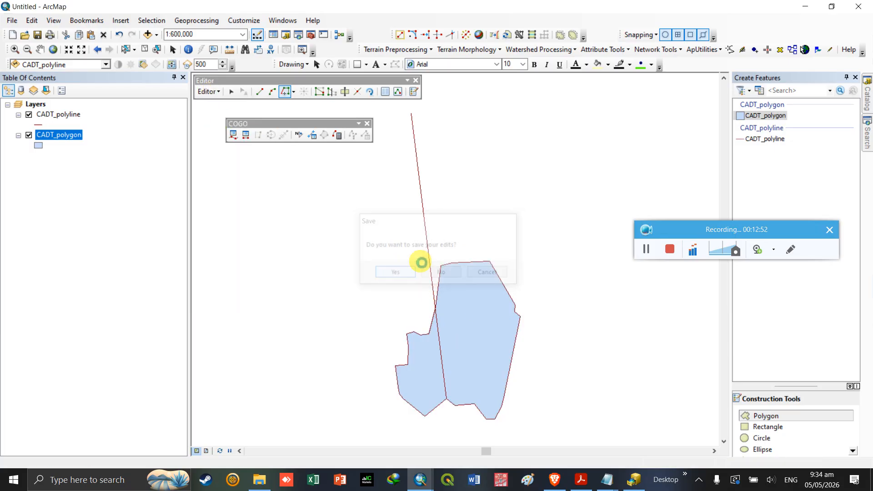
click(29, 115)
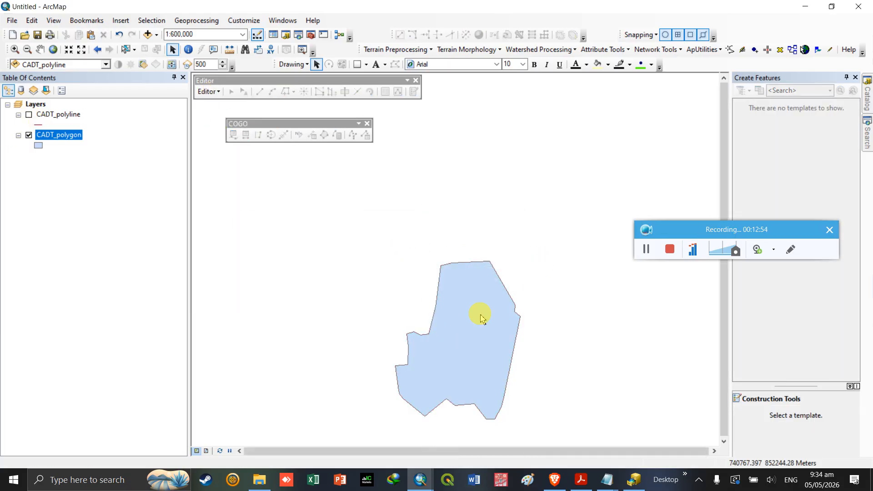
scroll(459, 373, up, 1)
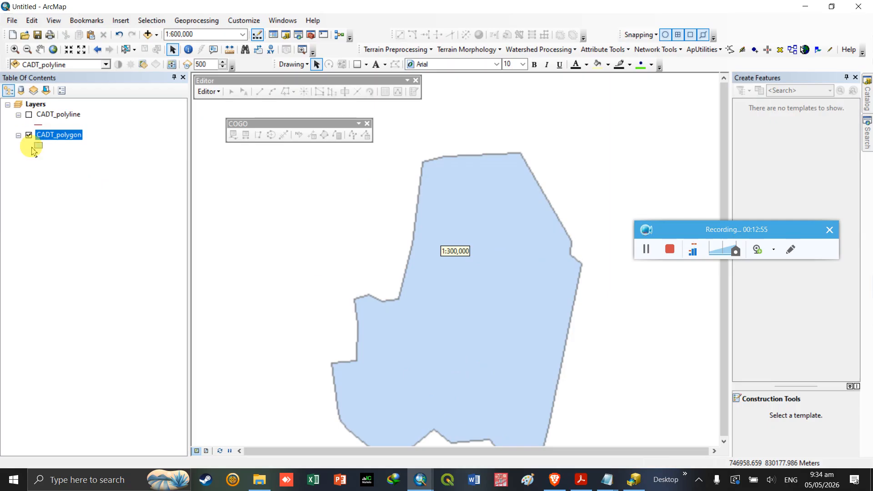
Step: Add a Double field named Area_ha to the attribute table of the CADT_polygon layer
right_click(69, 136)
click(117, 169)
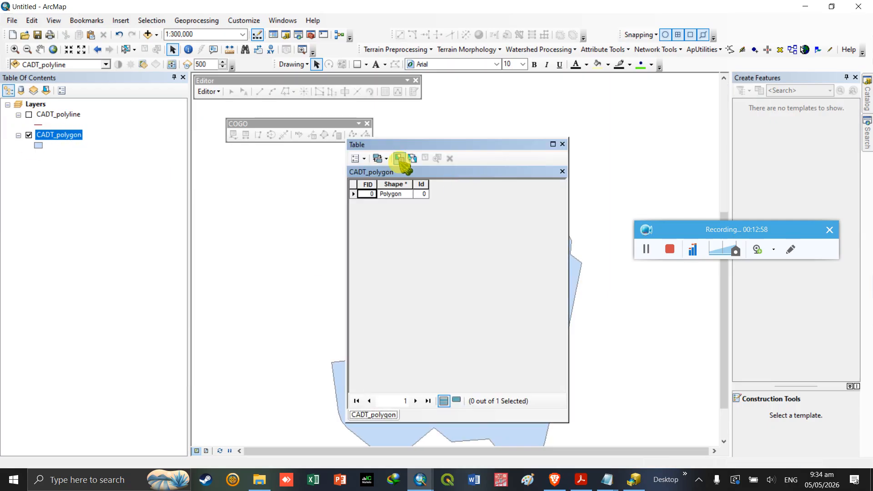
click(368, 164)
click(419, 240)
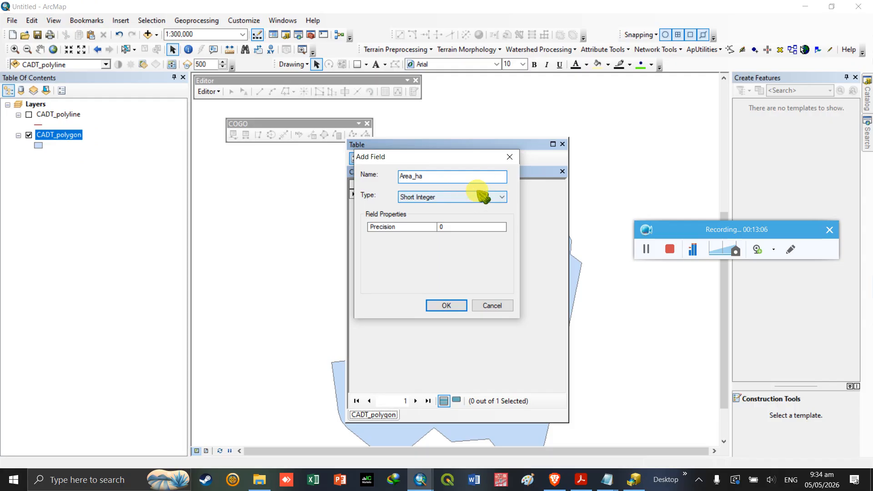
click(646, 249)
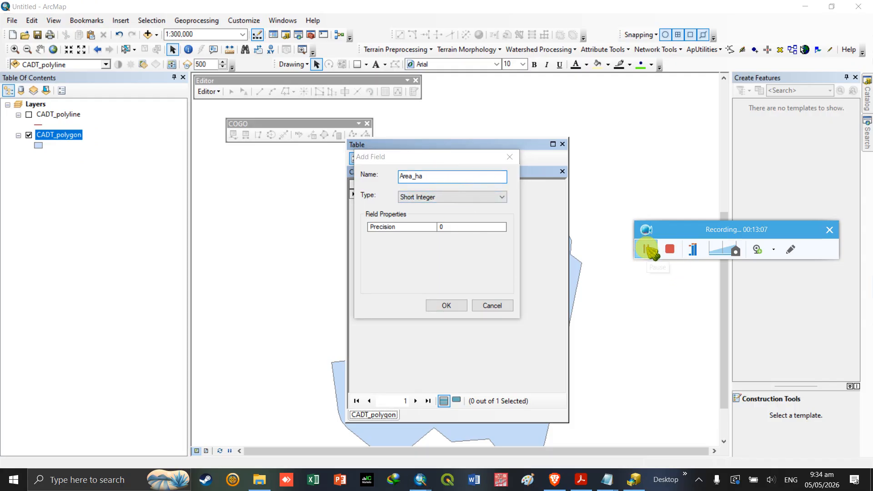
click(466, 197)
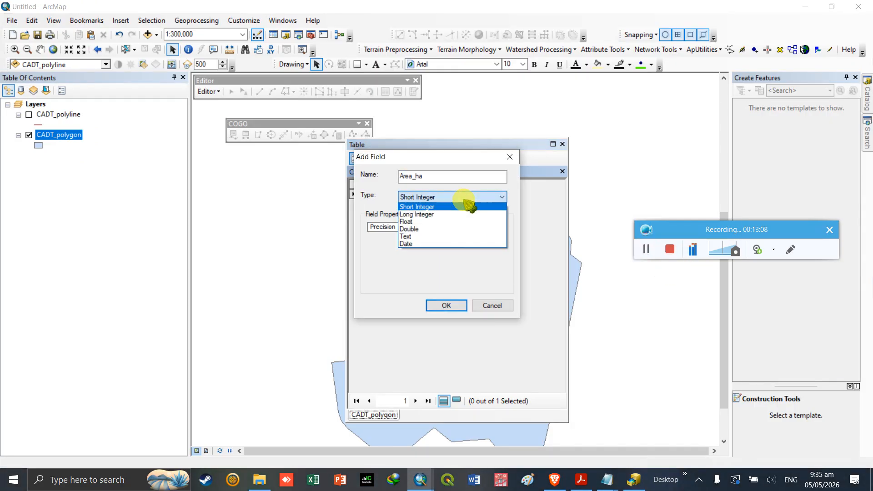
click(461, 229)
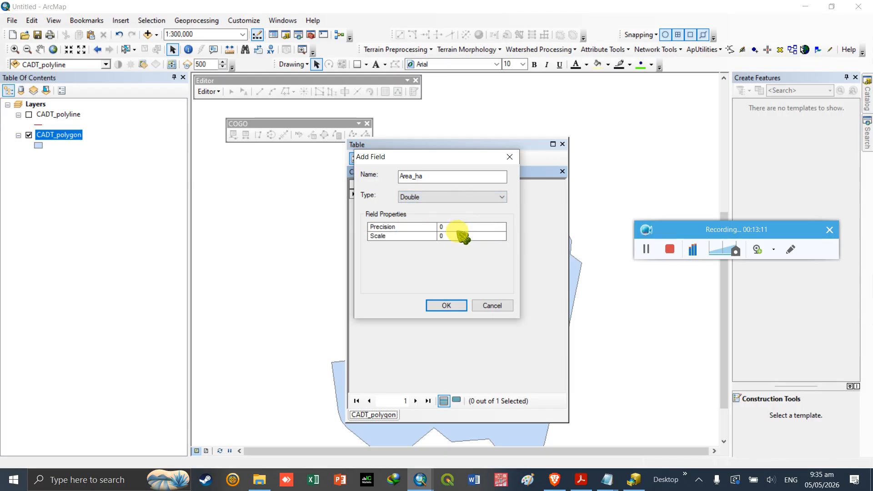
click(445, 305)
Step: Calculate the polygon's area in hectares into the Area_ha field, using the data source's coordinate system
right_click(464, 184)
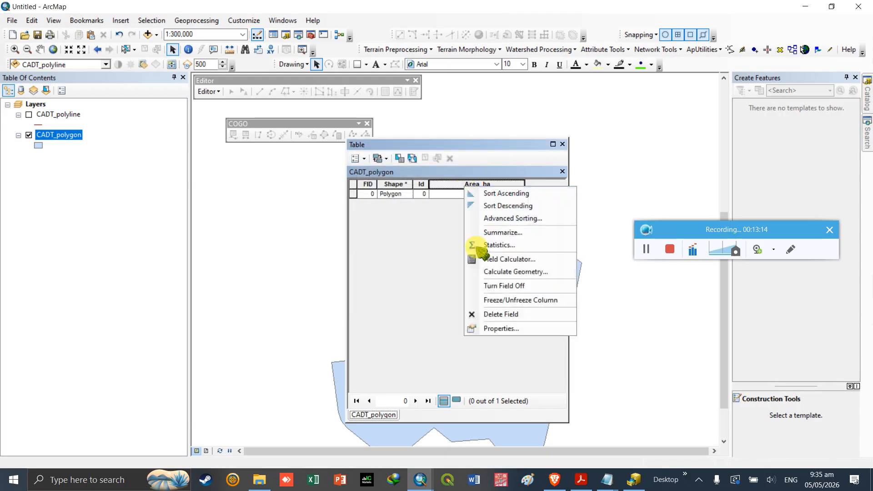
click(490, 273)
click(411, 271)
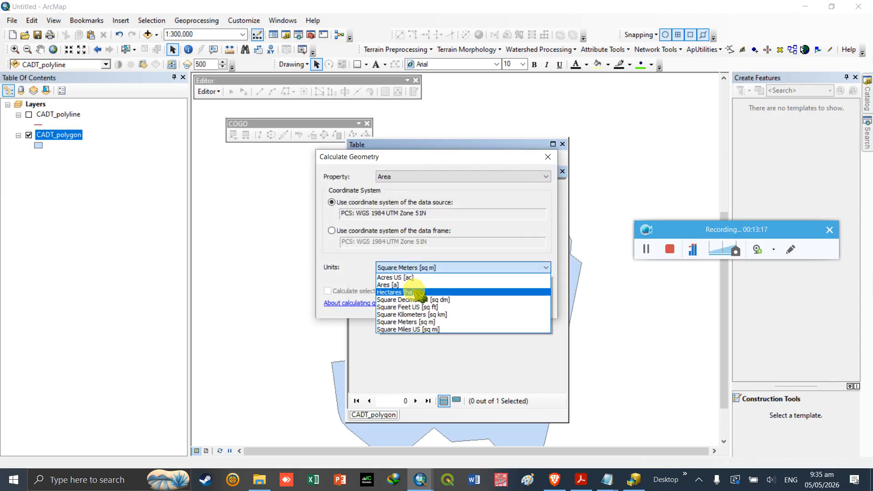
click(402, 287)
click(483, 306)
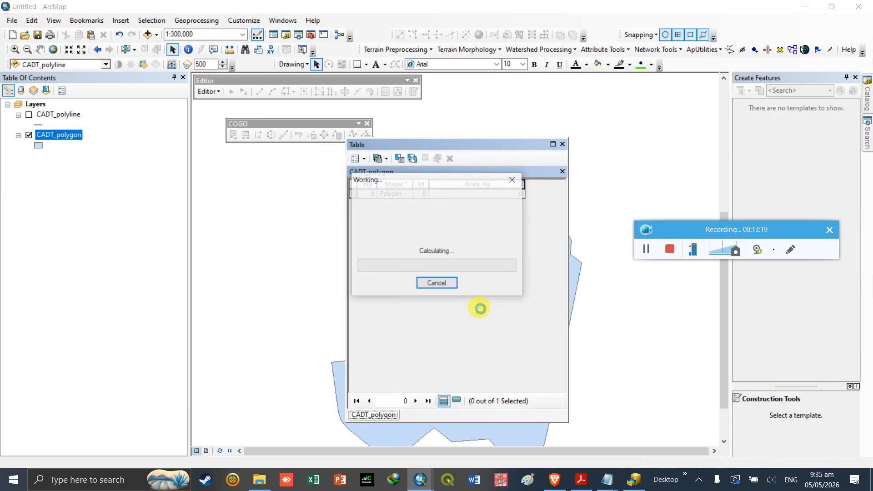
Step: Move the attribute table clear of the polygon and examine the calculated Area_ha value
click(500, 194)
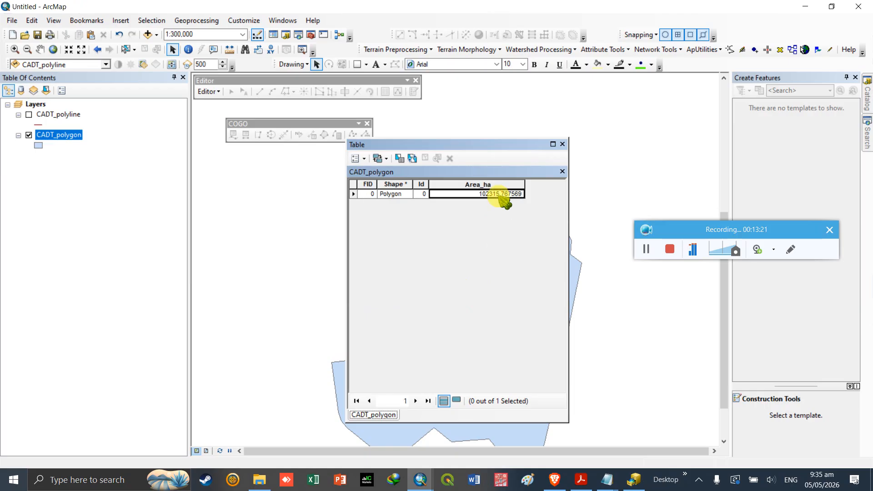
drag(419, 141, 229, 113)
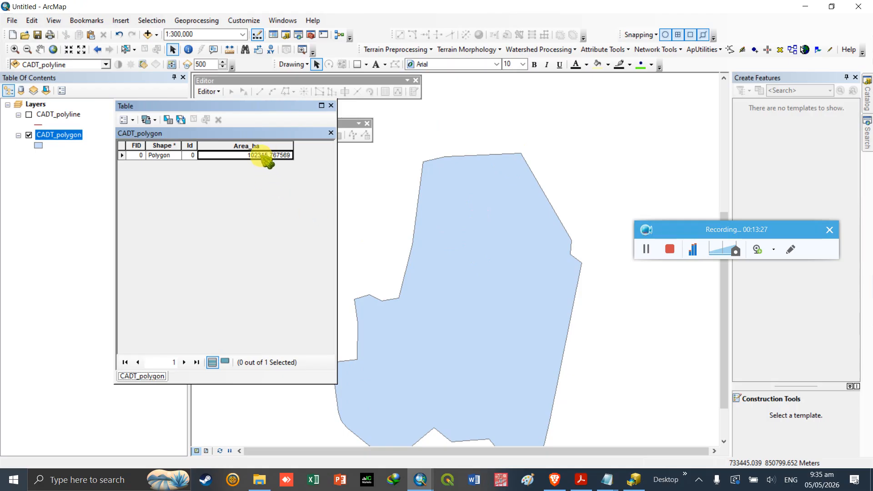
scroll(262, 167, down, 1)
scroll(250, 166, up, 2)
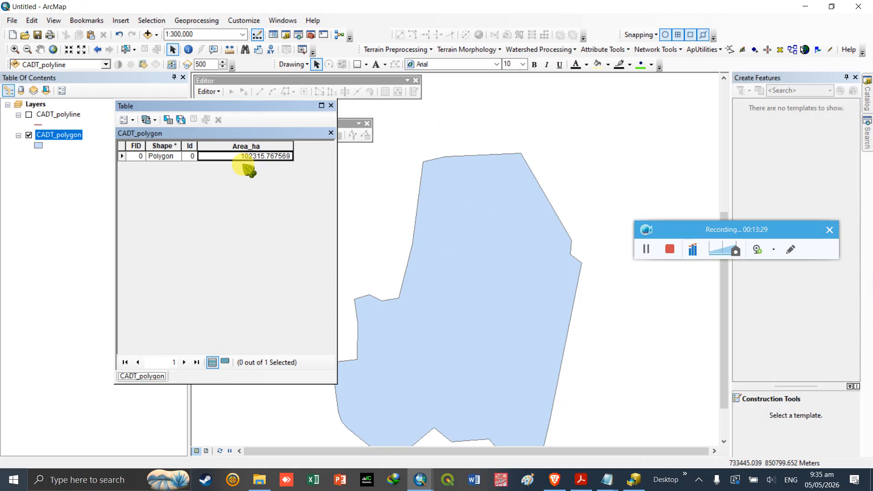
scroll(285, 169, down, 1)
scroll(282, 168, down, 1)
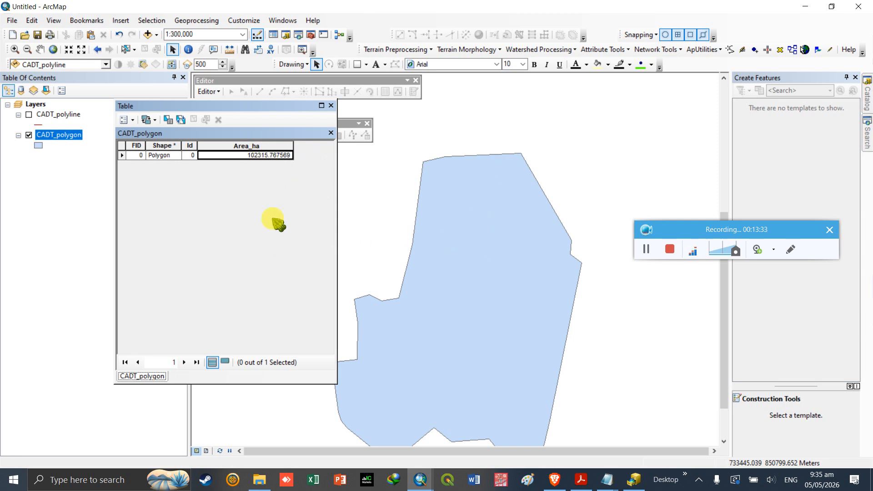
Step: Close the attribute table and pan the map to show the whole parcel polygon
click(330, 105)
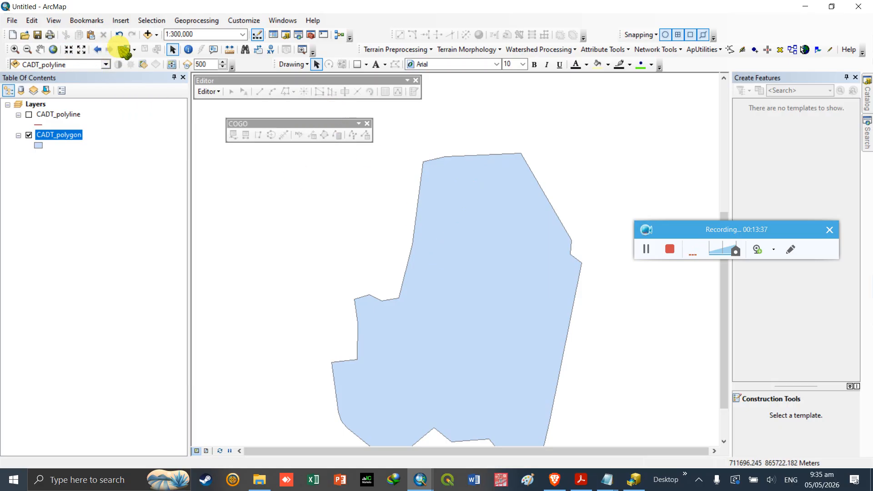
click(40, 49)
drag(460, 292, 486, 245)
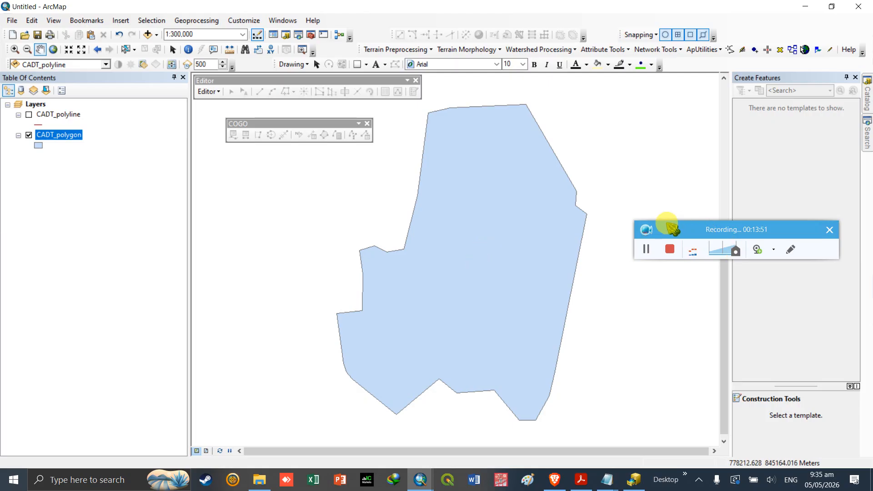
drag(677, 227, 707, 229)
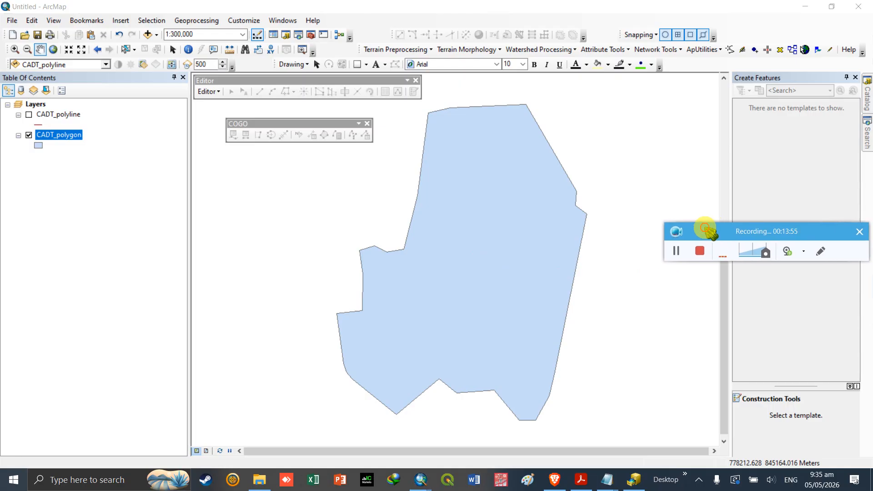